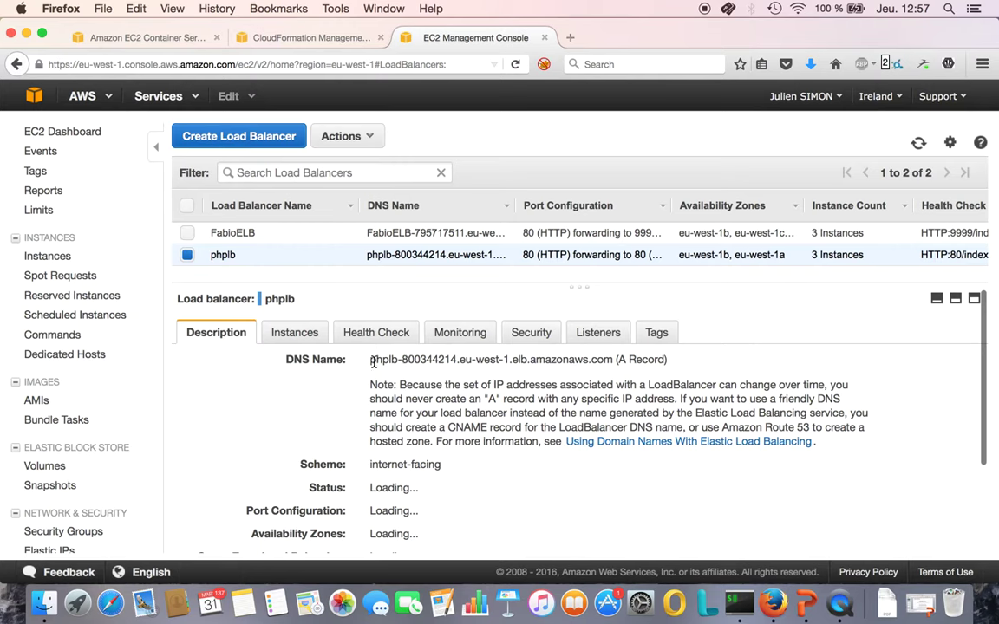
# Step: Copy the phplb load balancer's DNS name and open that address in a new browser tab
pyautogui.moveTo(370, 359); pyautogui.dragTo(610, 356)
pyautogui.press('super+c')
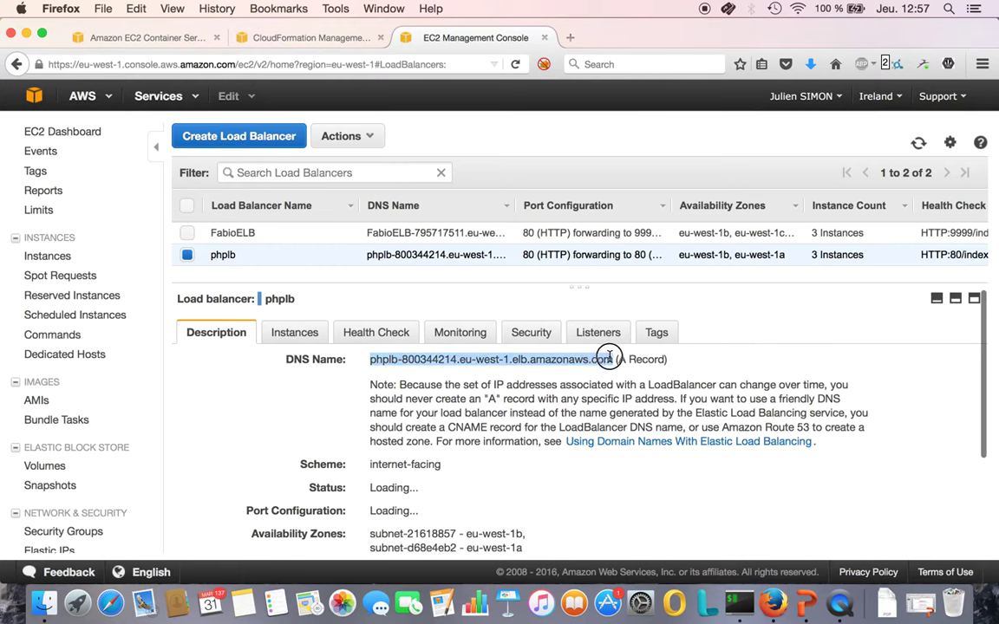
pyautogui.click(756, 368)
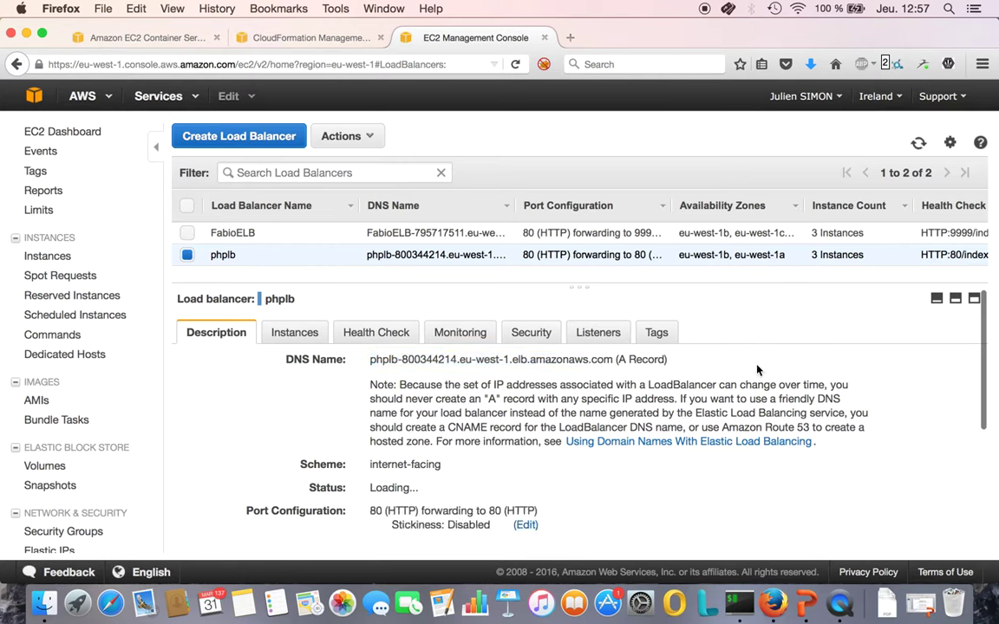
pyautogui.press('super+t')
pyautogui.press('super+v')
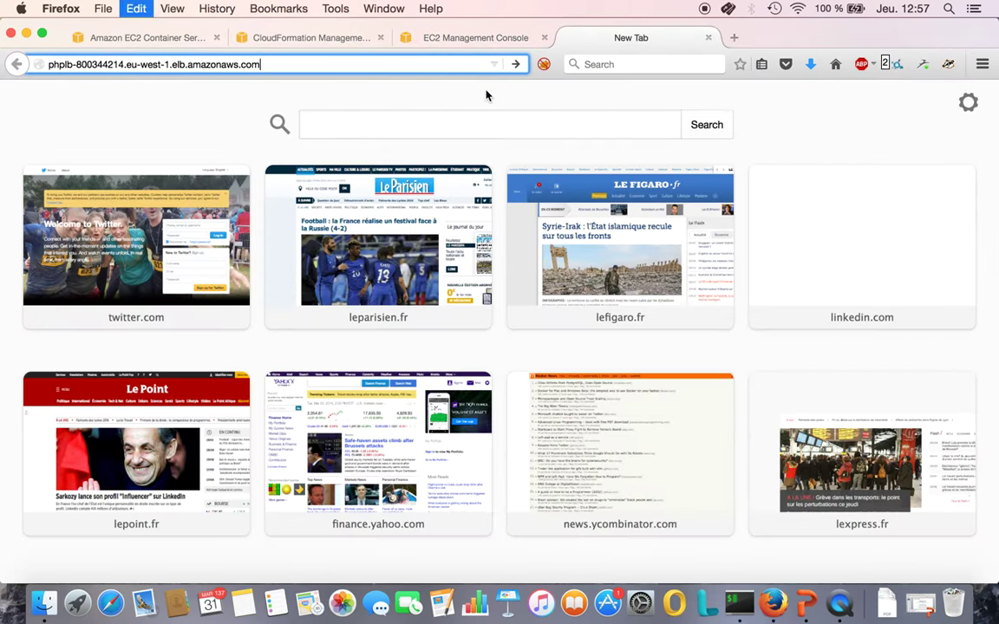
pyautogui.press('Return')
pyautogui.click(363, 361)
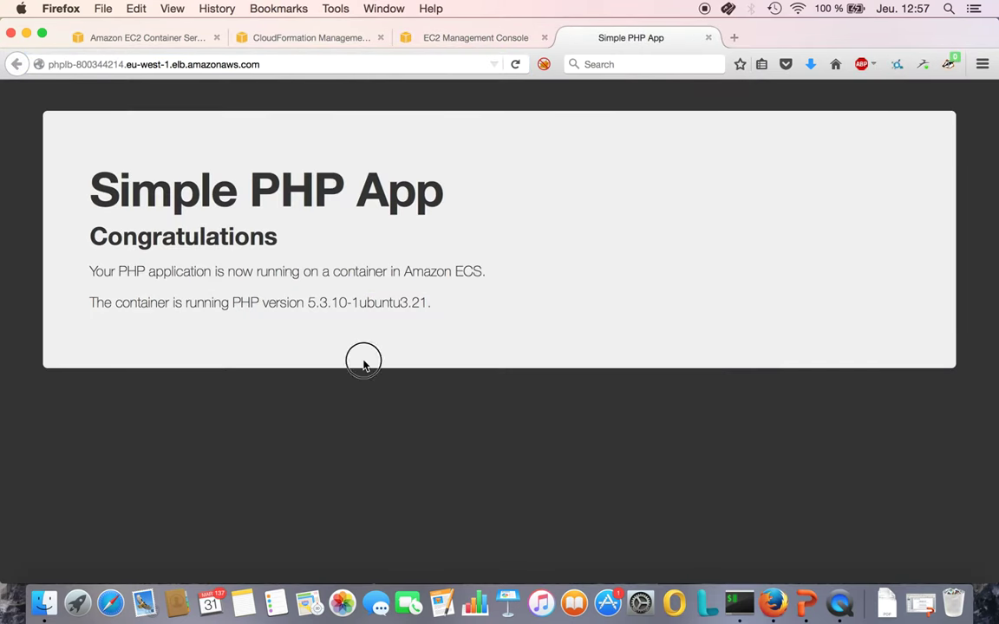
# Step: Reload the Simple PHP App page repeatedly to check the responses served through the load balancer
pyautogui.press('super+r')
pyautogui.press('super+r')
pyautogui.press('super+r')
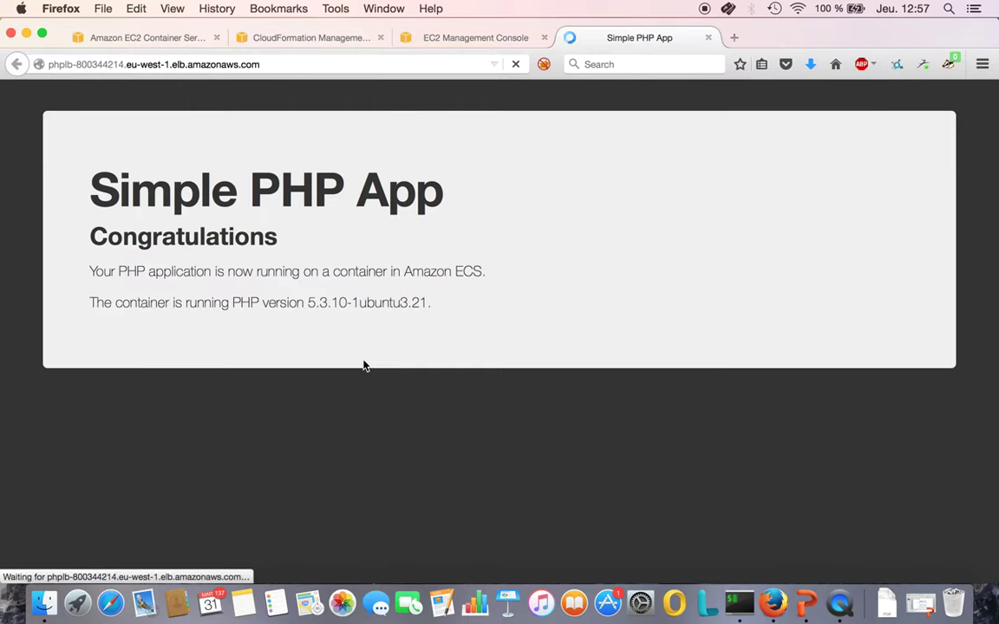
pyautogui.press('super+r')
pyautogui.press('super+r')
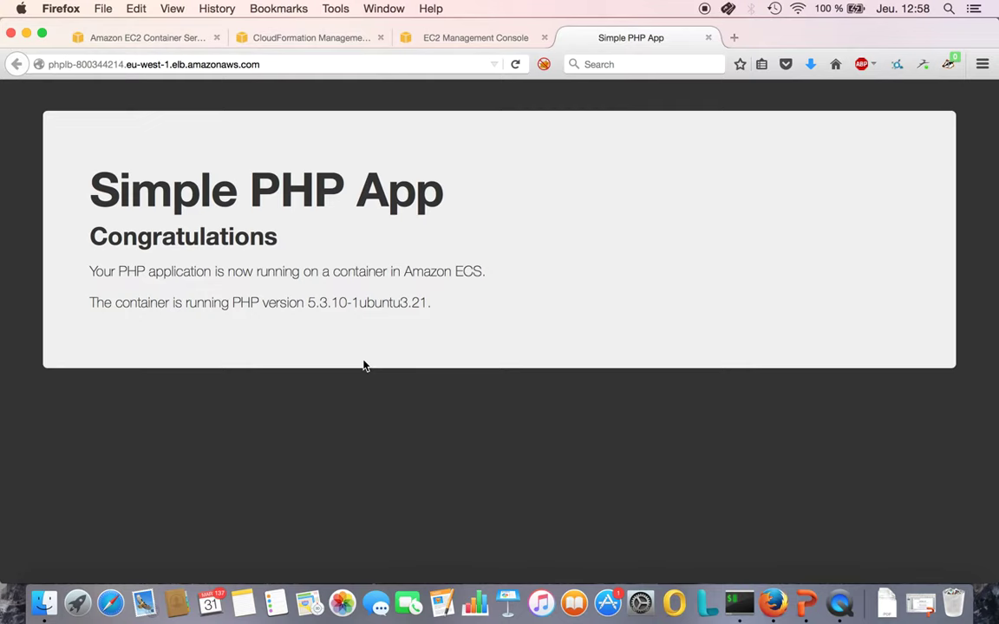
pyautogui.press('super+r')
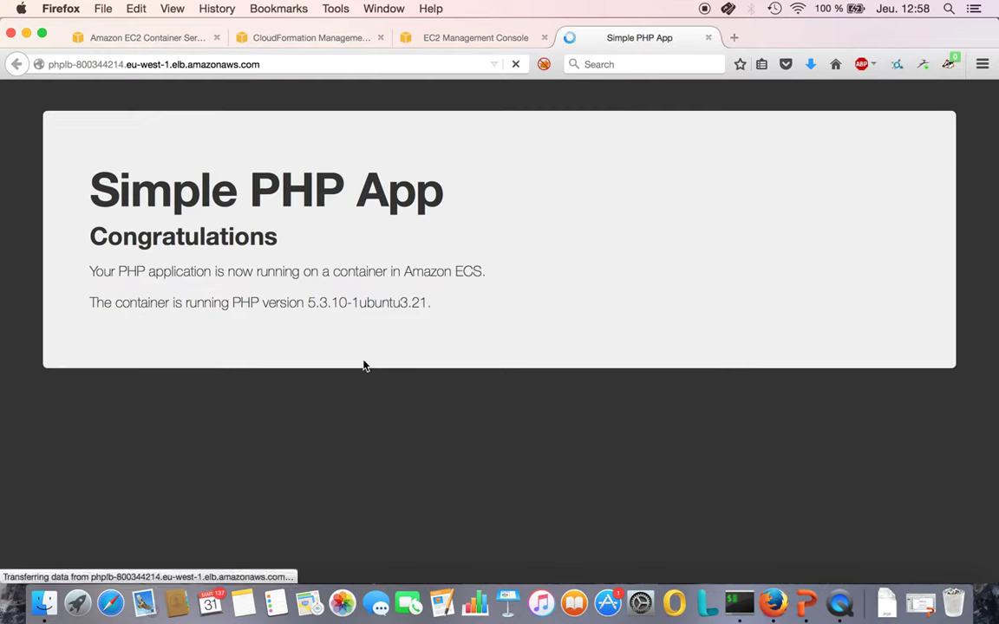
pyautogui.press('super+r')
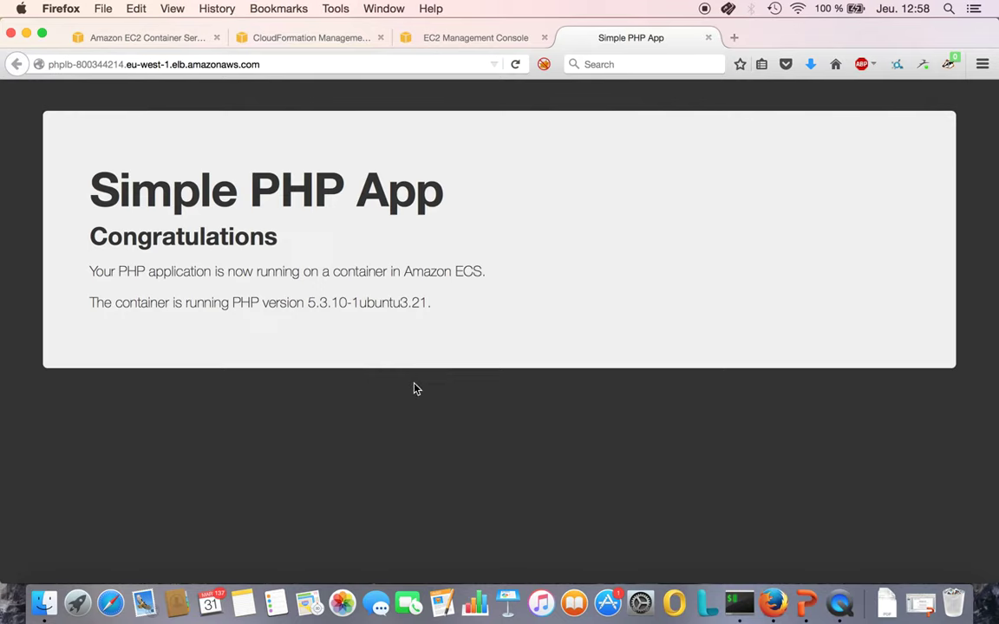
# Step: Switch to the terminal and open docker-compose.yml in vi from the php-demo directory
pyautogui.click(738, 603)
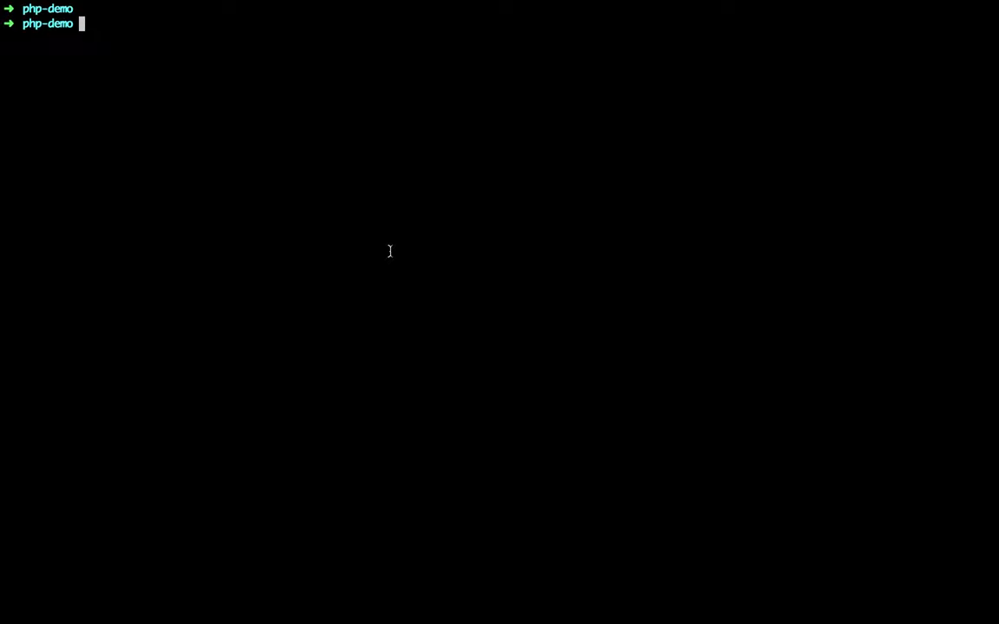
pyautogui.write('vi d')
pyautogui.press('Tab')
pyautogui.press('Return')
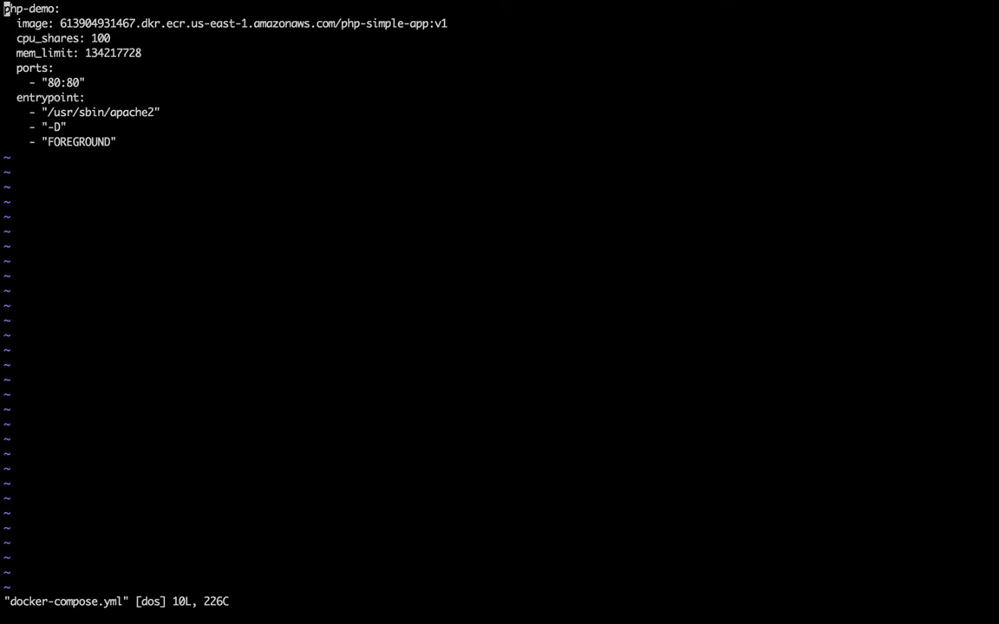
# Step: Change the php-simple-app image tag to v2 in docker-compose.yml, then save the file and quit vi
pyautogui.press('j')
pyautogui.press('A')
pyautogui.press('Escape')
pyautogui.write('r2')
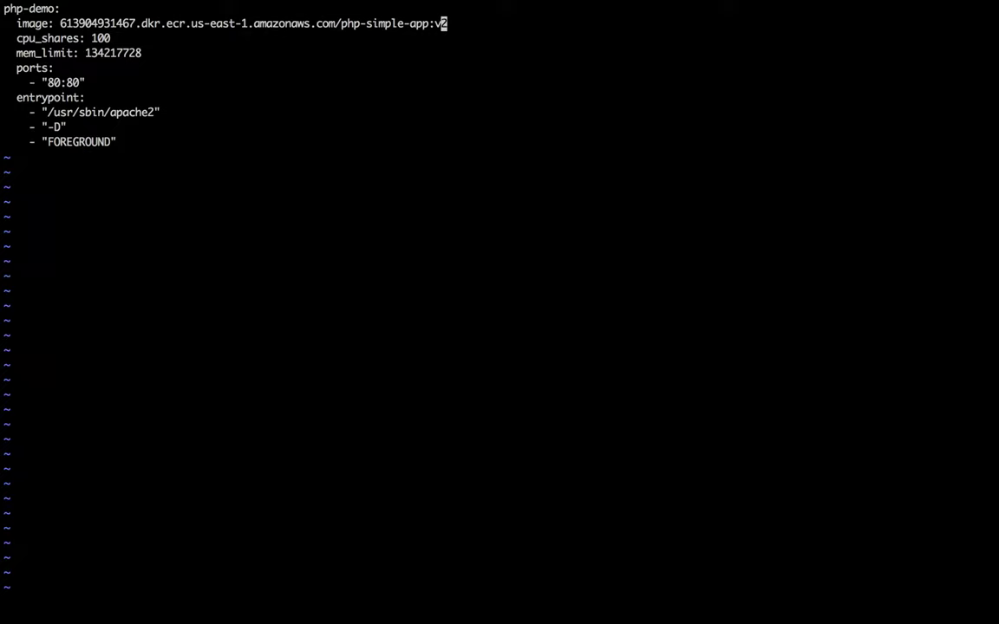
pyautogui.write(':w')
pyautogui.press('Return')
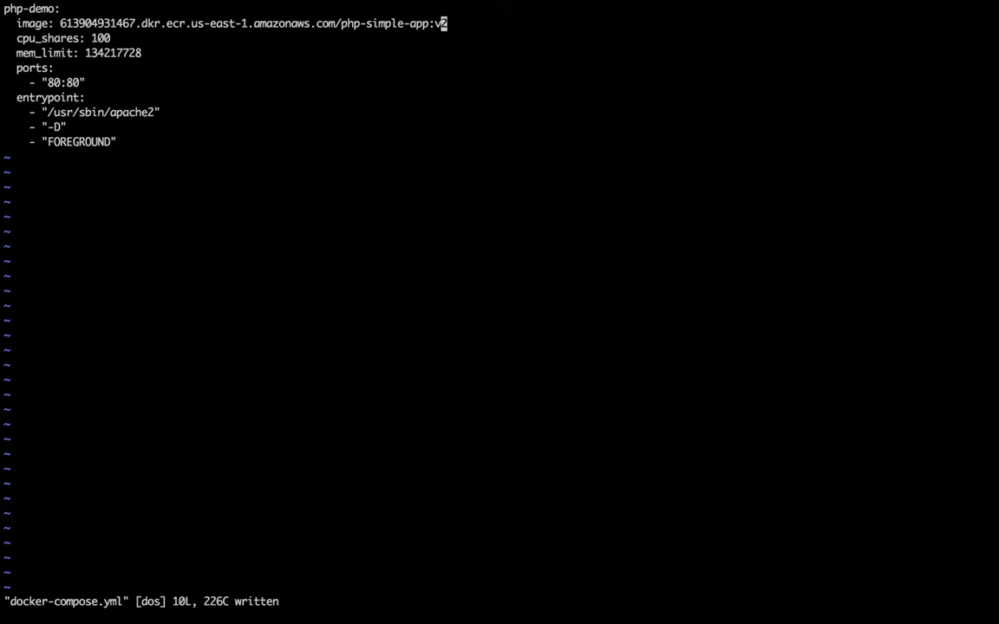
pyautogui.write(':q')
pyautogui.press('Return')
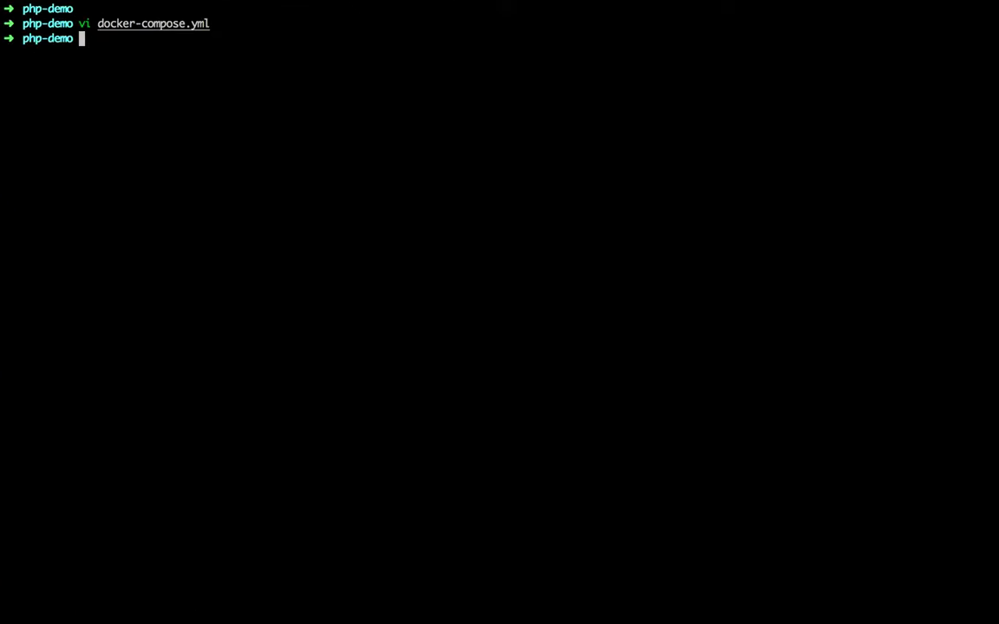
# Step: Update the ECS service with "ecs-cli compose service up" and review the output about the new task definition and old containers
pyautogui.write('ecs-cli compose s')
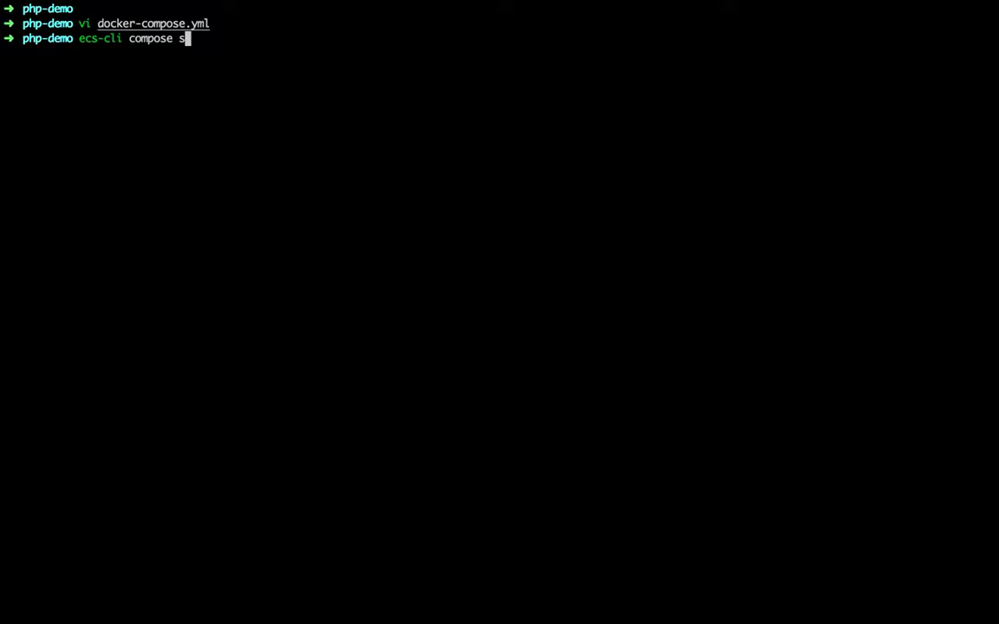
pyautogui.write('ervice up')
pyautogui.press('Return')
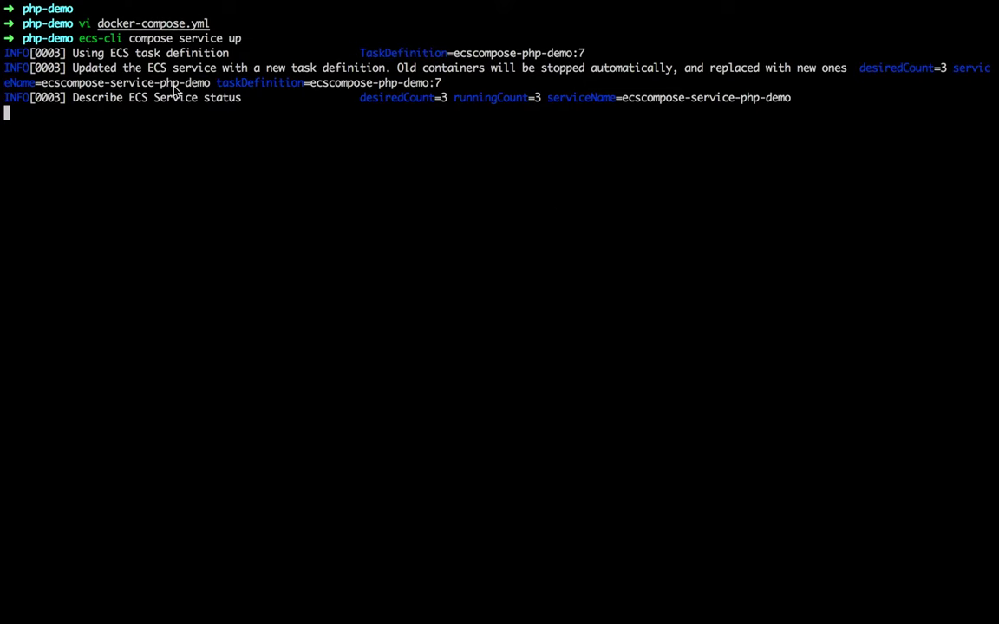
pyautogui.moveTo(77, 69); pyautogui.dragTo(388, 70)
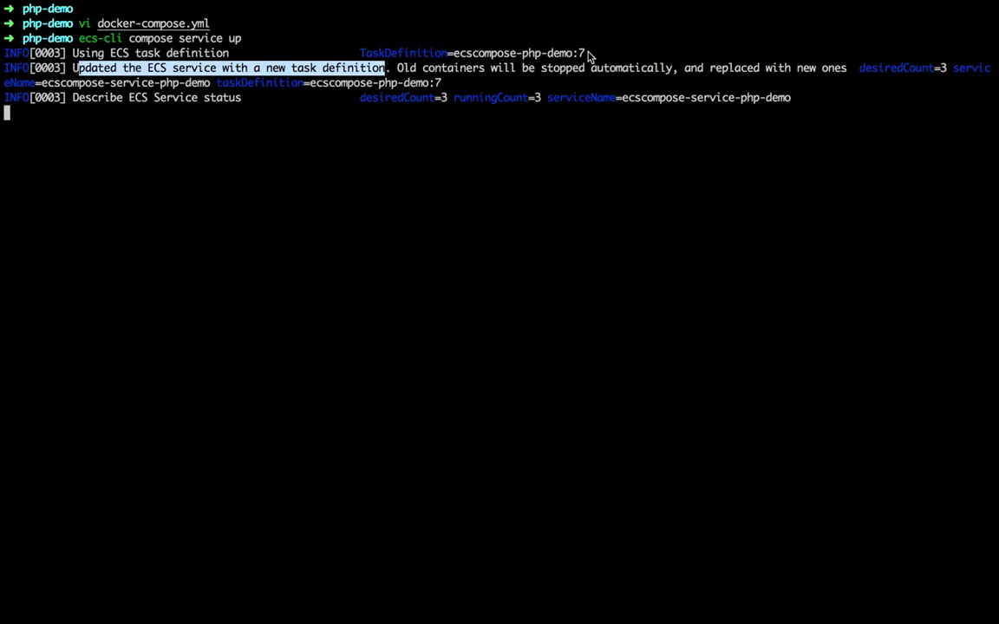
pyautogui.moveTo(397, 69); pyautogui.dragTo(672, 69)
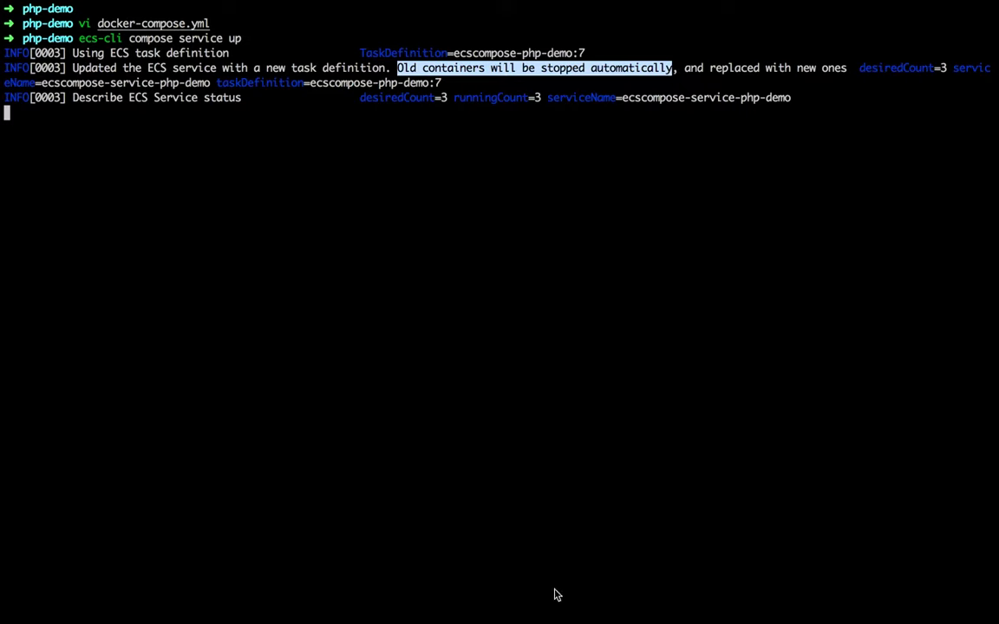
# Step: Switch to Firefox, show the ECS service's details and refresh its task list to follow the rollout of the new task definition
pyautogui.moveTo(674, 621)
pyautogui.click(772, 615)
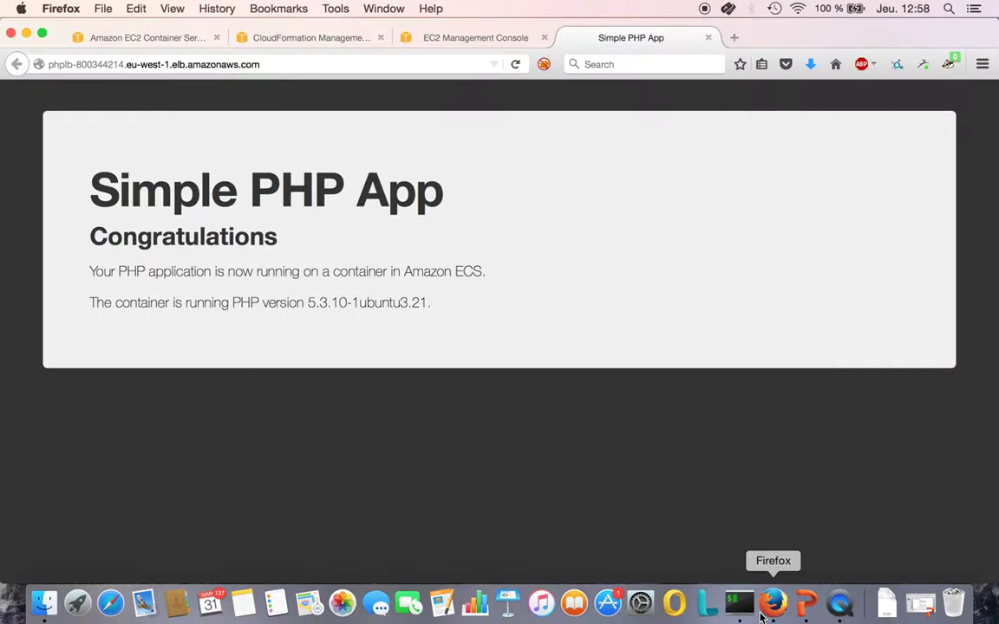
pyautogui.click(418, 39)
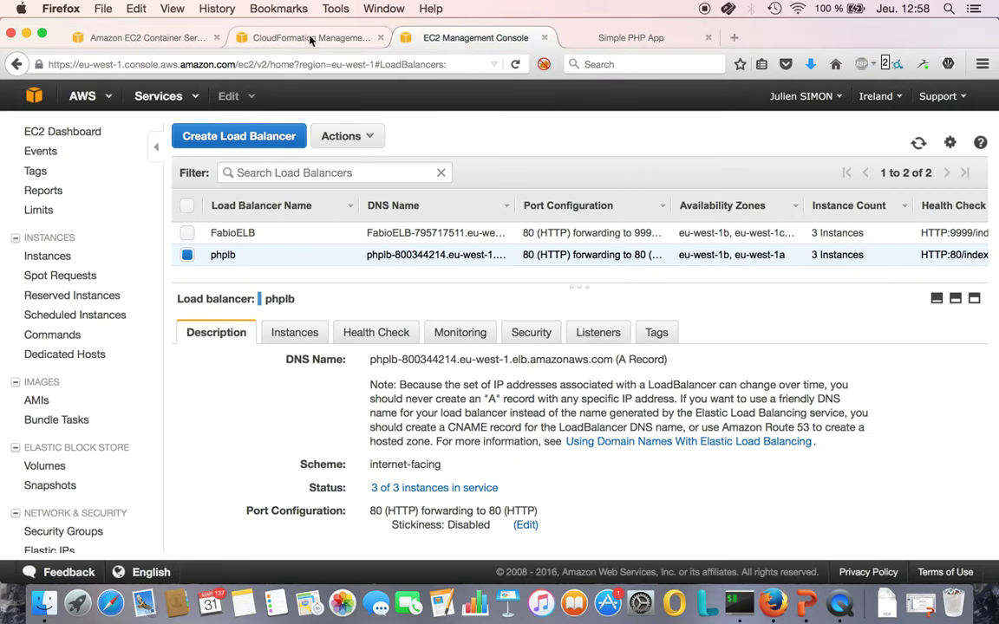
pyautogui.click(140, 36)
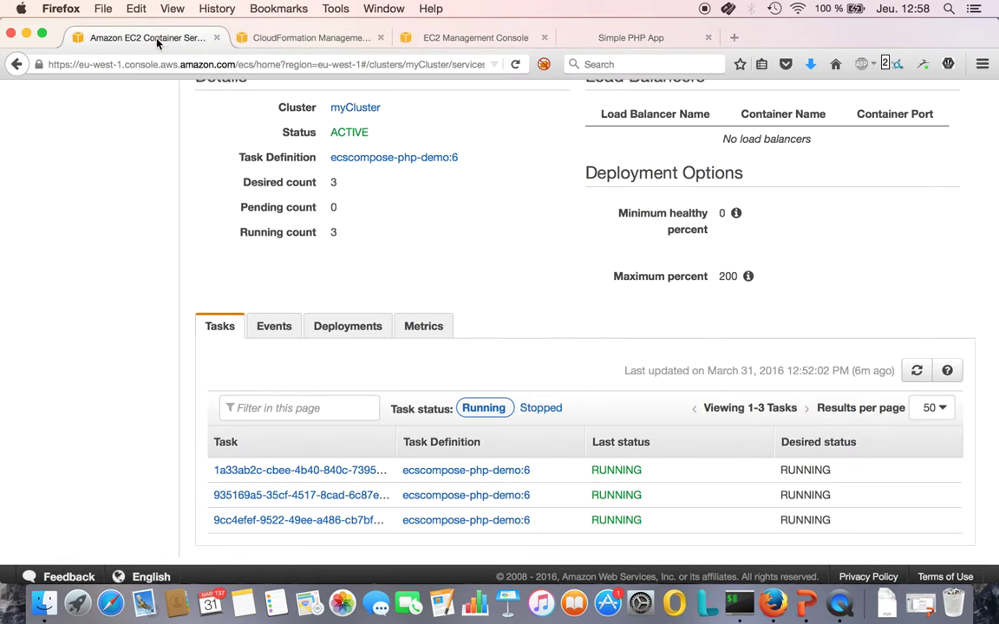
pyautogui.click(916, 373)
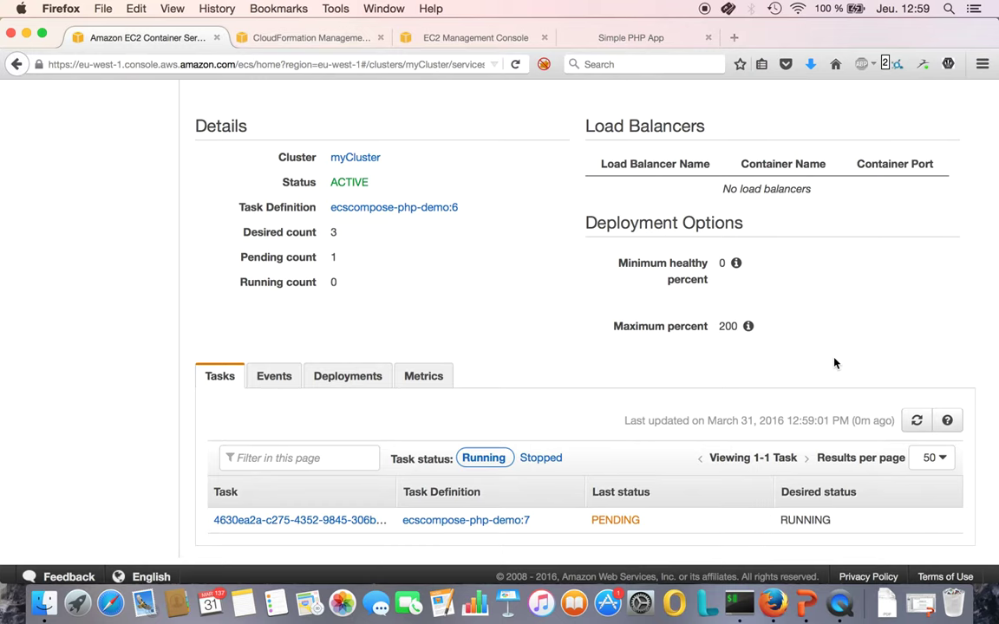
pyautogui.moveTo(729, 270)
pyautogui.click(916, 421)
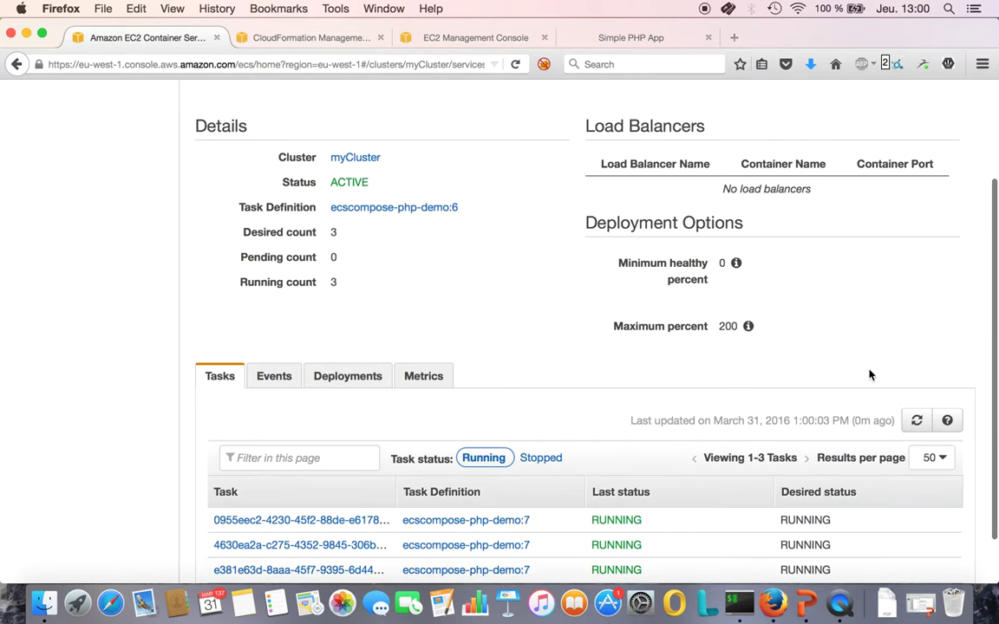
pyautogui.scroll(-2, 814, 452)
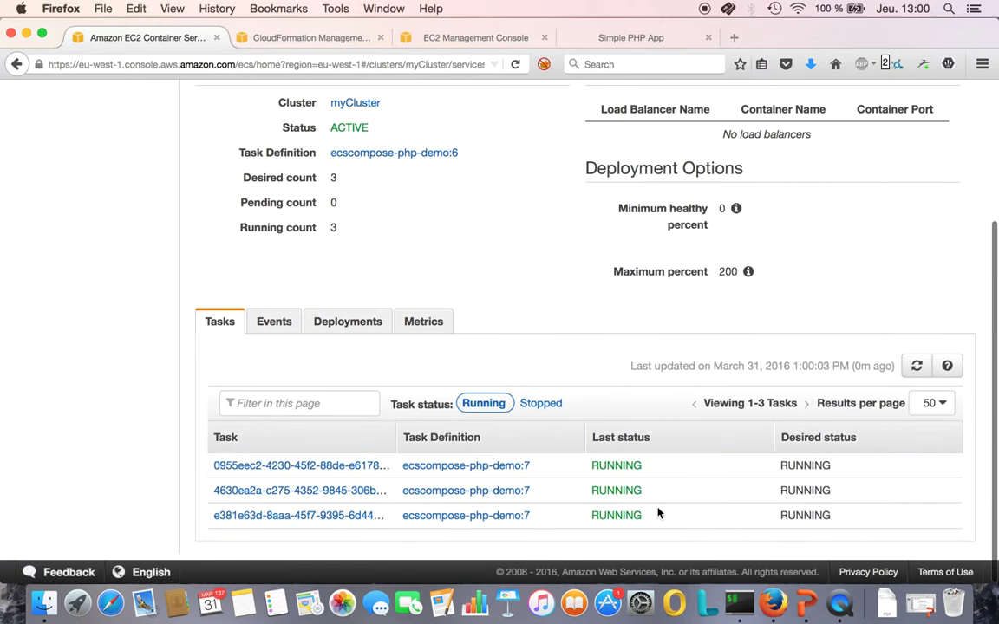
# Step: Examine the minimum healthy percent and maximum percent in the service's deployment options
pyautogui.moveTo(733, 213)
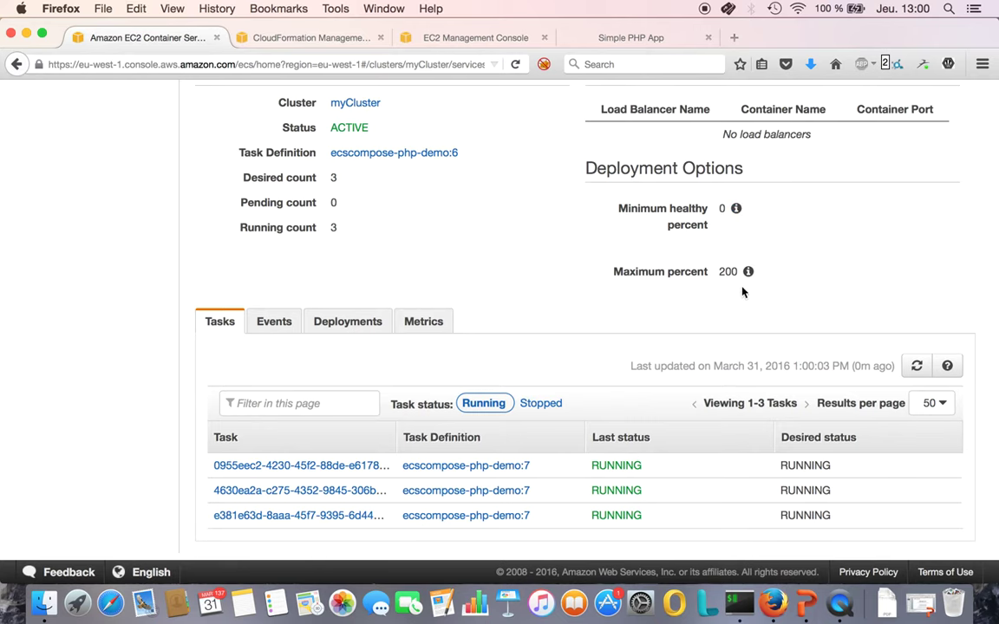
pyautogui.moveTo(747, 271)
pyautogui.doubleClick(720, 210)
pyautogui.click(733, 246)
# Step: Load the /index2.php page of the Simple PHP App at the load balancer's address
pyautogui.click(609, 40)
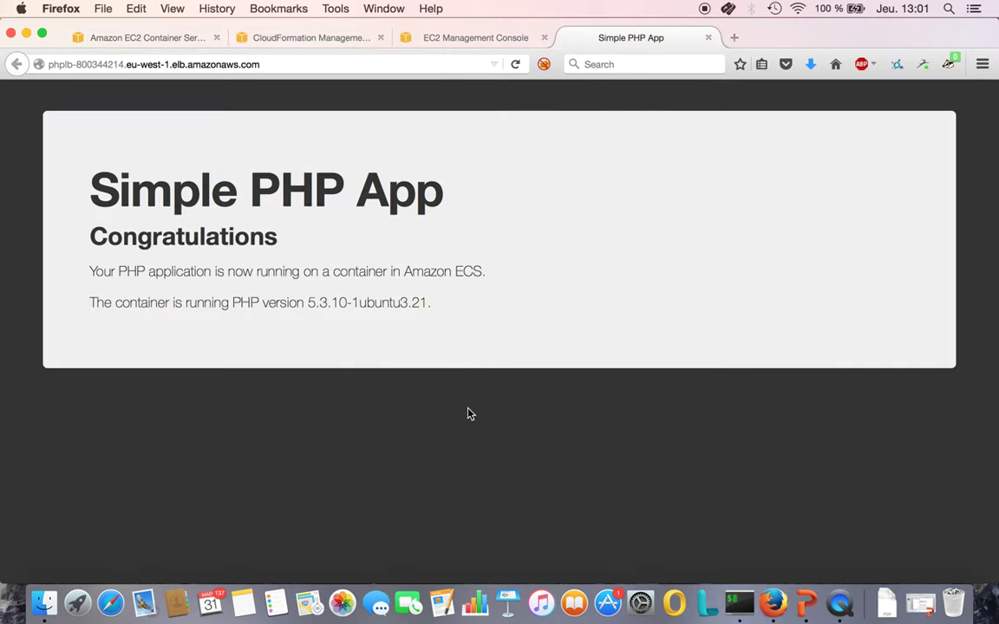
pyautogui.click(321, 64)
pyautogui.press('Right')
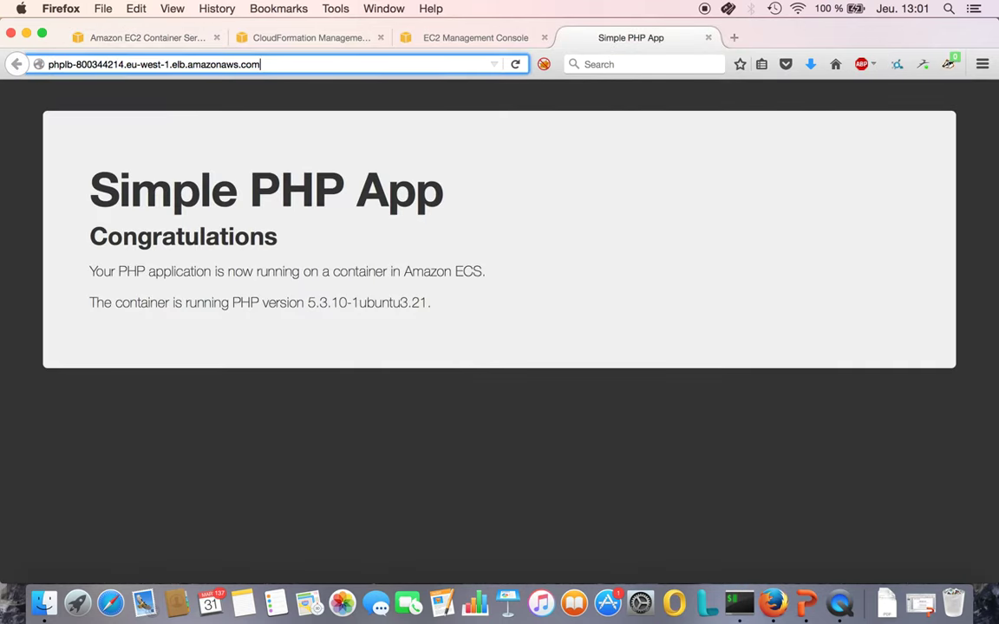
pyautogui.write('/index2.php')
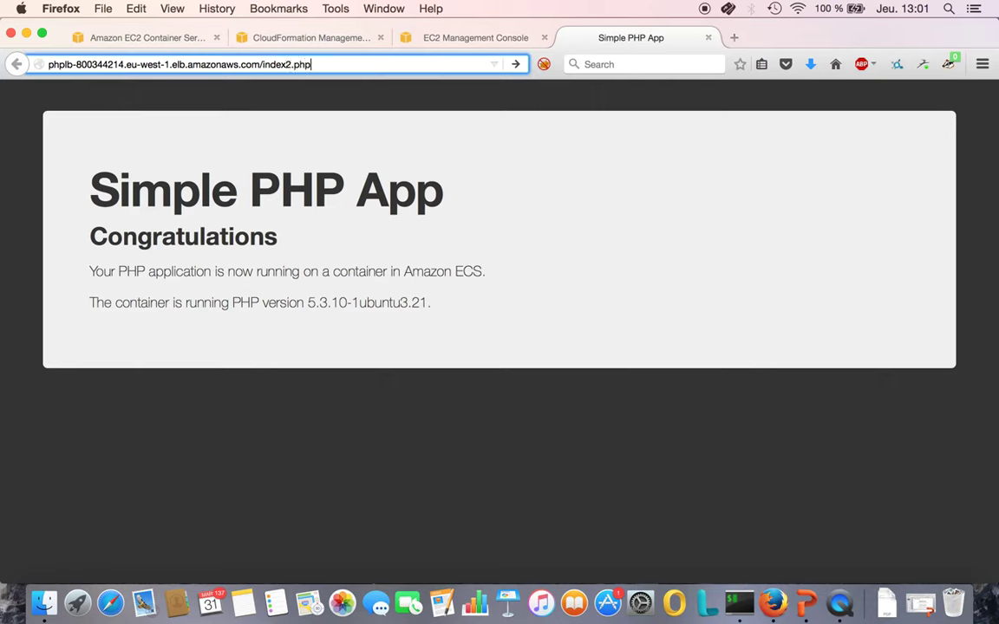
pyautogui.press('Return')
pyautogui.click(338, 97)
pyautogui.click(359, 65)
pyautogui.click(360, 65)
pyautogui.press('Return')
# Step: Reload index2.php repeatedly to compare the container hostname returned by each request
pyautogui.press('super+r')
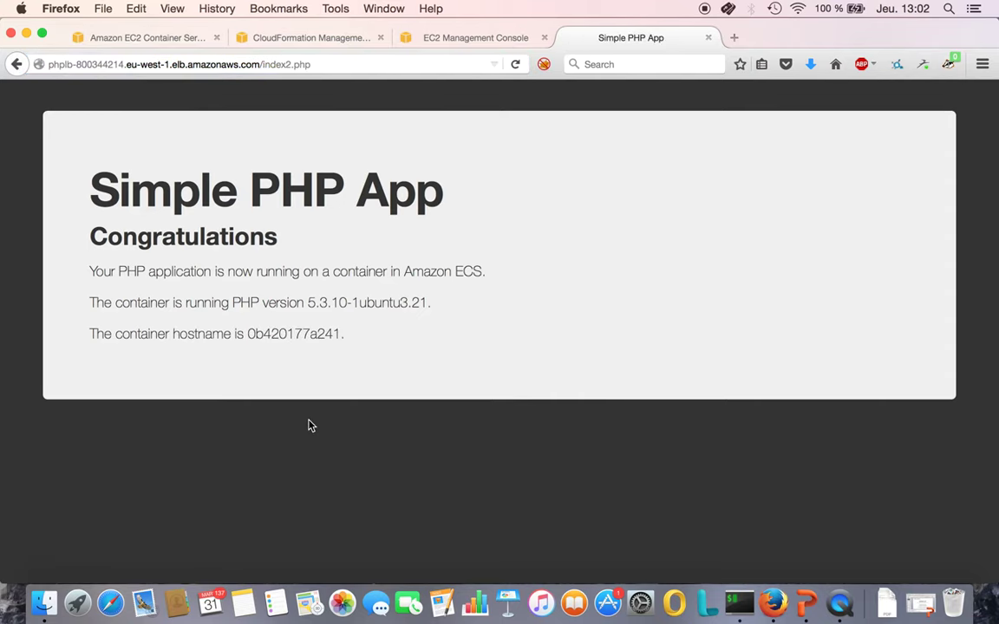
pyautogui.press('super+r')
pyautogui.press('super+r')
pyautogui.press('super+r')
pyautogui.press('super+r')
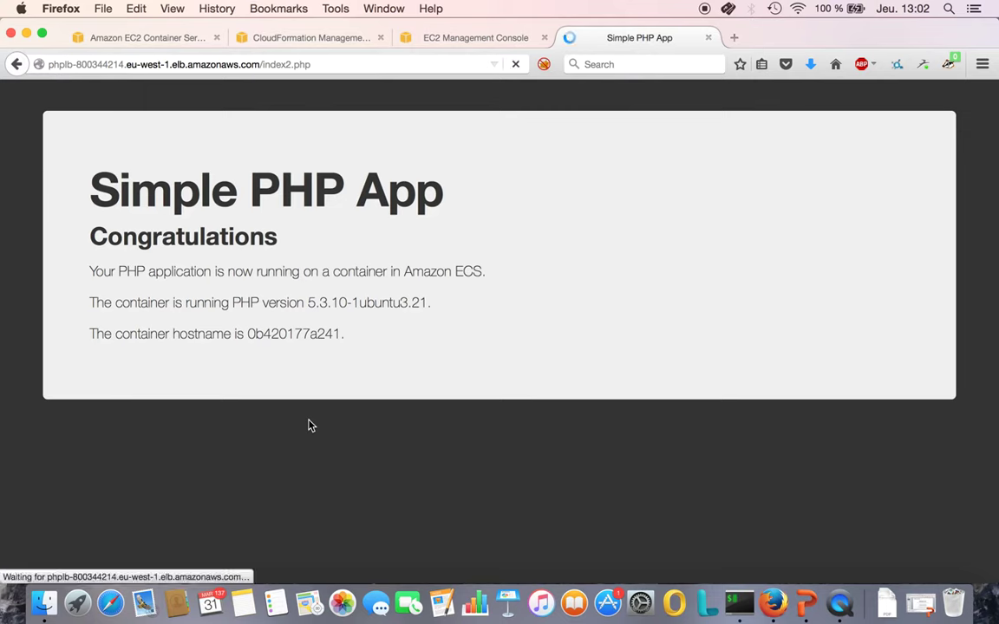
pyautogui.press('super+r')
pyautogui.press('super+r')
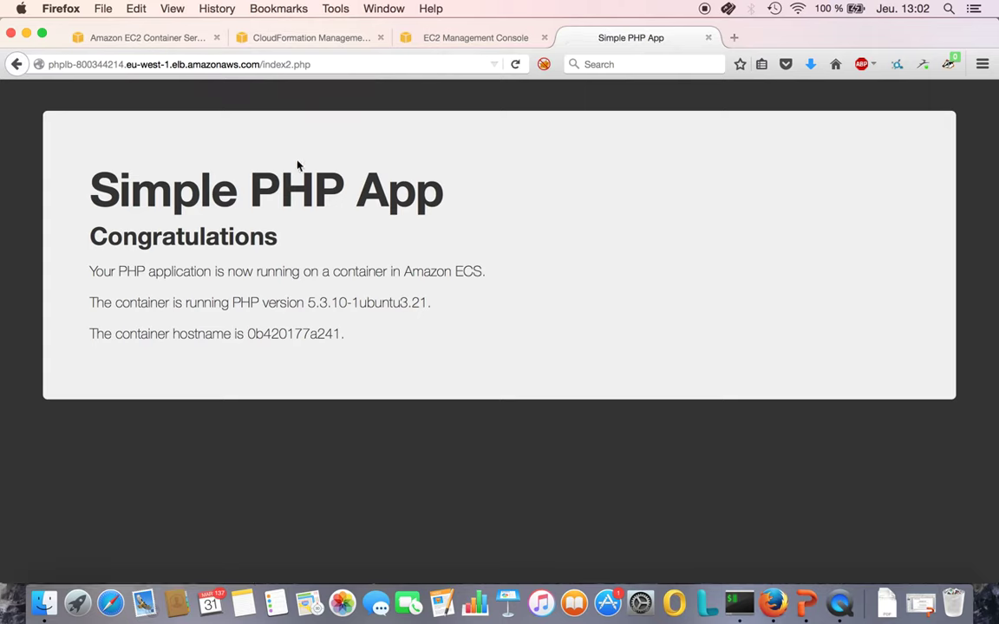
# Step: Open the index2.php address in Safari and reload it twice to compare the container hostnames
pyautogui.click(308, 64)
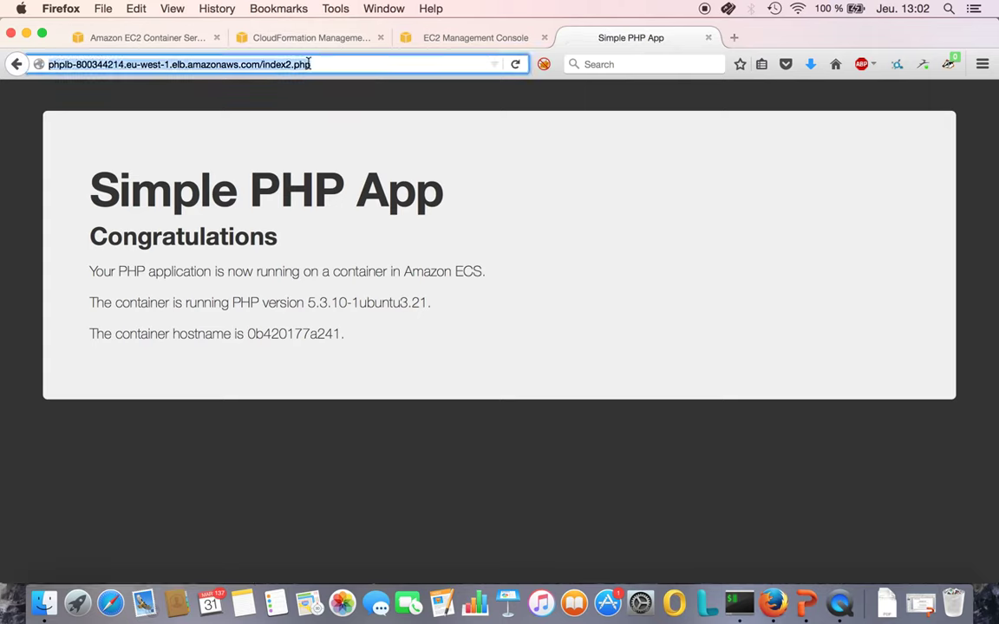
pyautogui.click(111, 601)
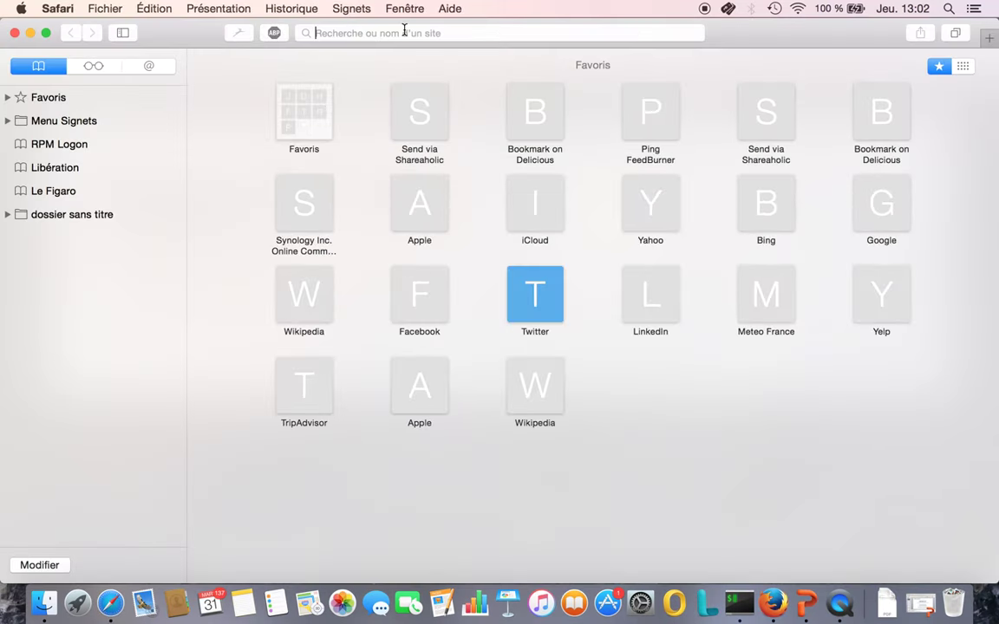
pyautogui.press('super+v')
pyautogui.press('Return')
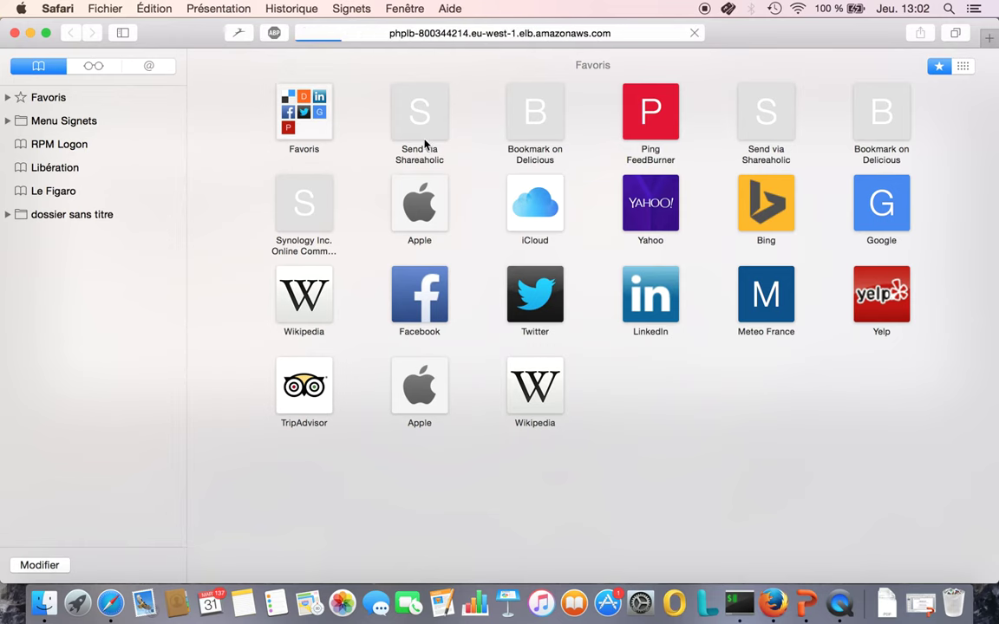
pyautogui.press('super+r')
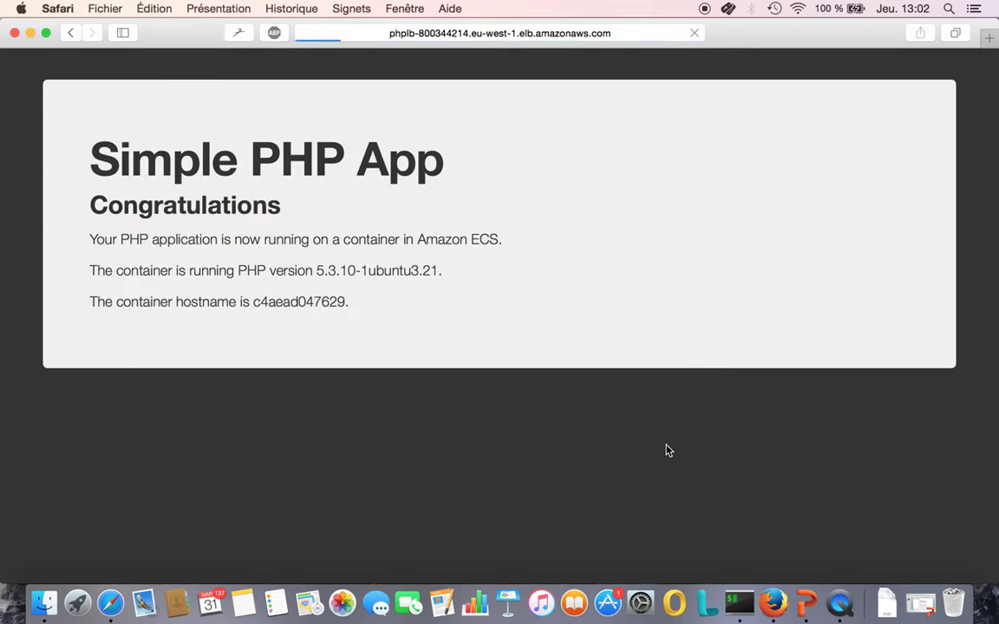
pyautogui.press('super+r')
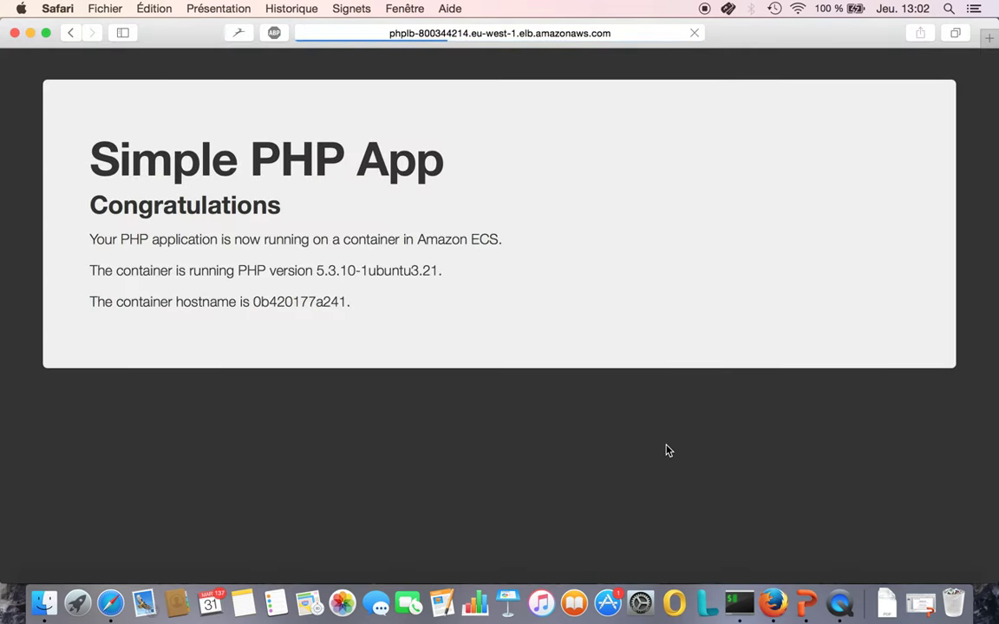
# Step: Reload the page once more in Safari, return to Firefox and close the Simple PHP App tab
pyautogui.press('super+r')
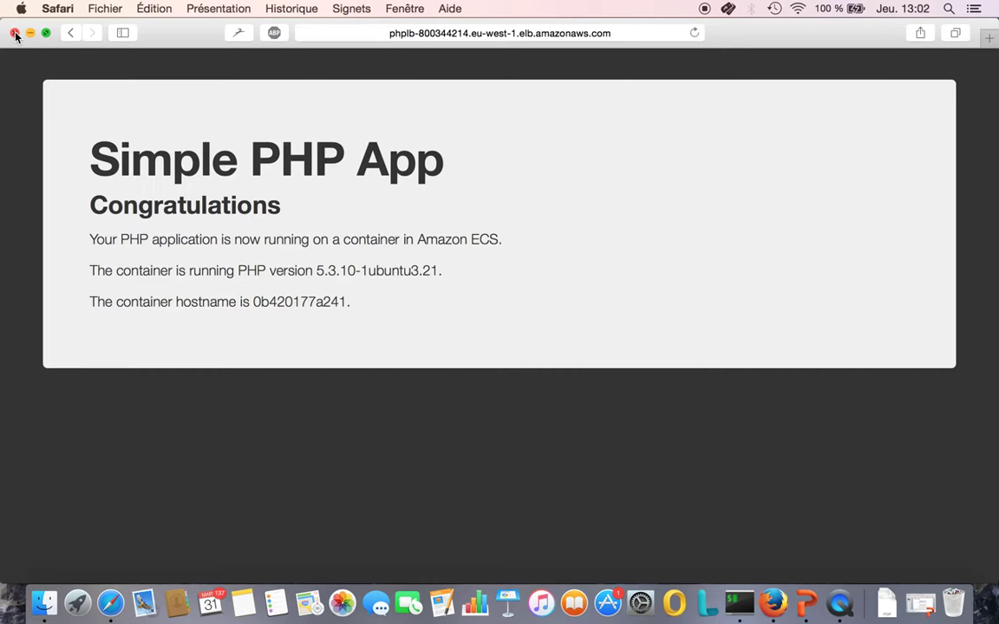
pyautogui.press('super+h')
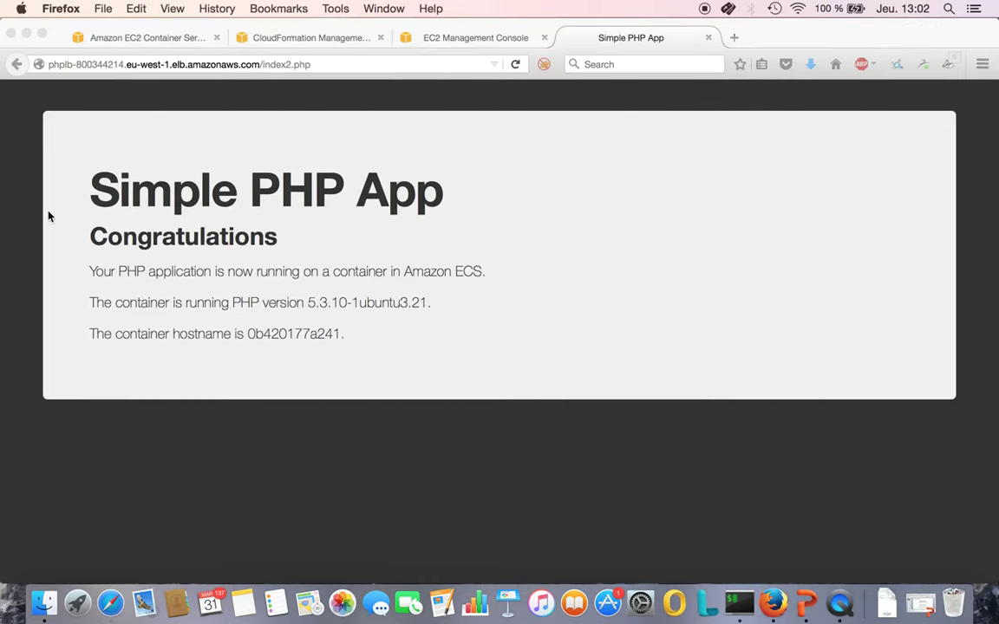
pyautogui.click(773, 605)
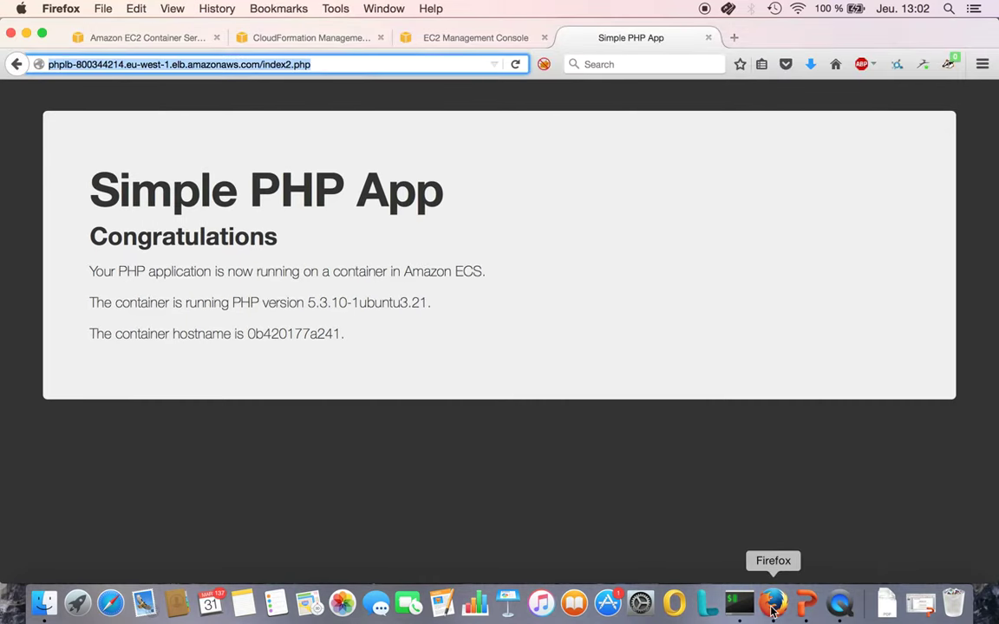
pyautogui.click(708, 38)
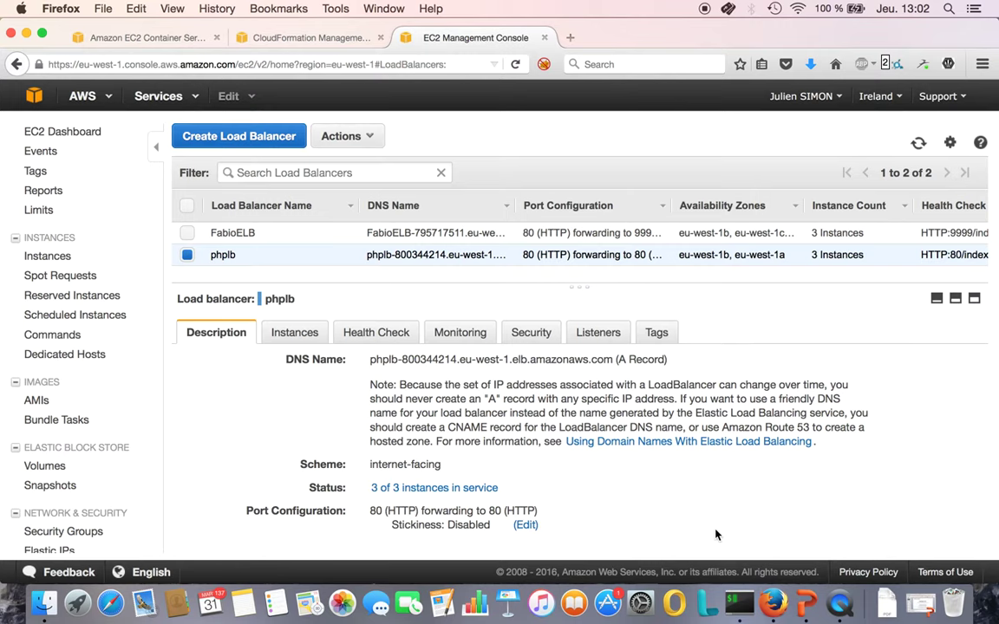
# Step: Switch to the iTerm terminal and stop the ECS service with "ecs-cli compose service stop"
pyautogui.click(740, 602)
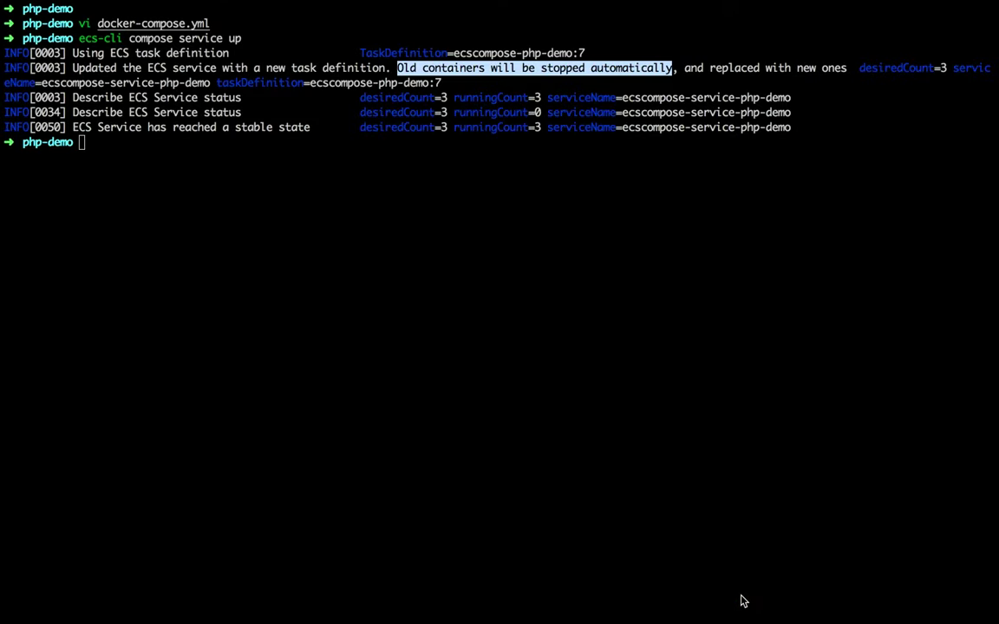
pyautogui.click(373, 148)
pyautogui.press('Return')
pyautogui.press('Return')
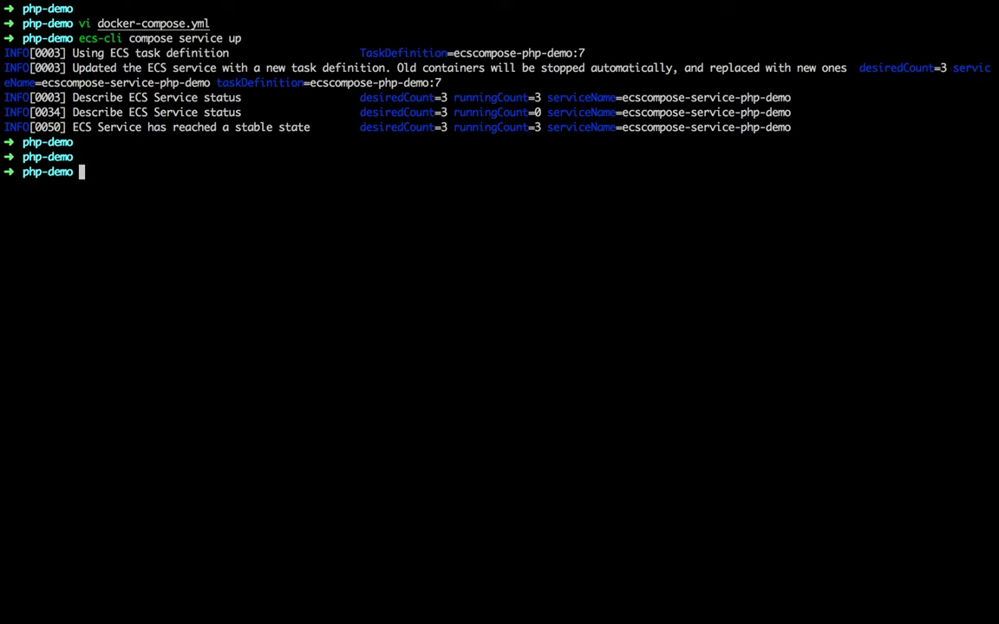
pyautogui.write('ecs-cli compose serv')
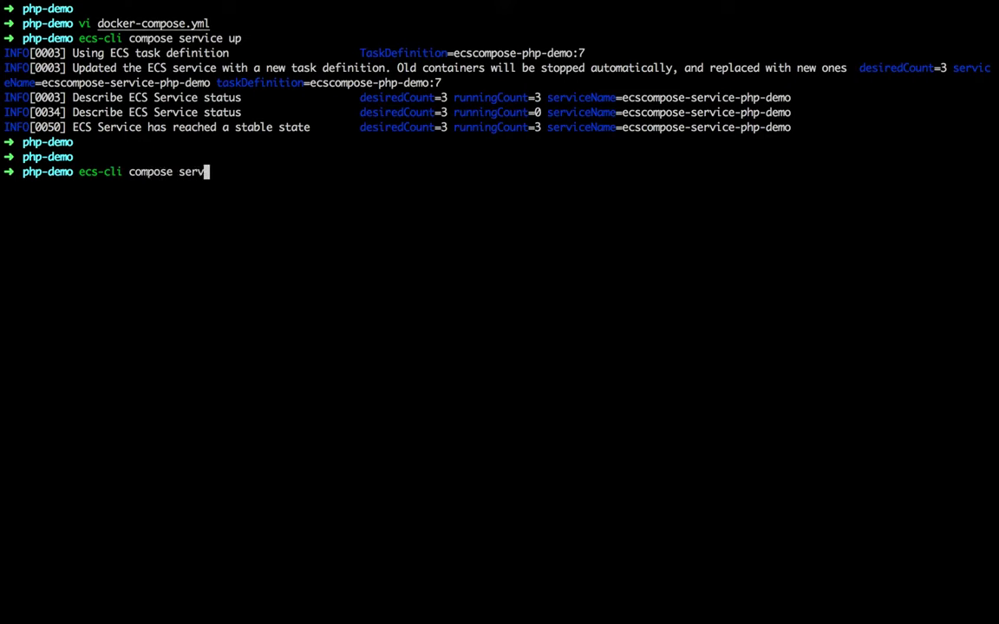
pyautogui.write('ice stop')
pyautogui.press('Return')
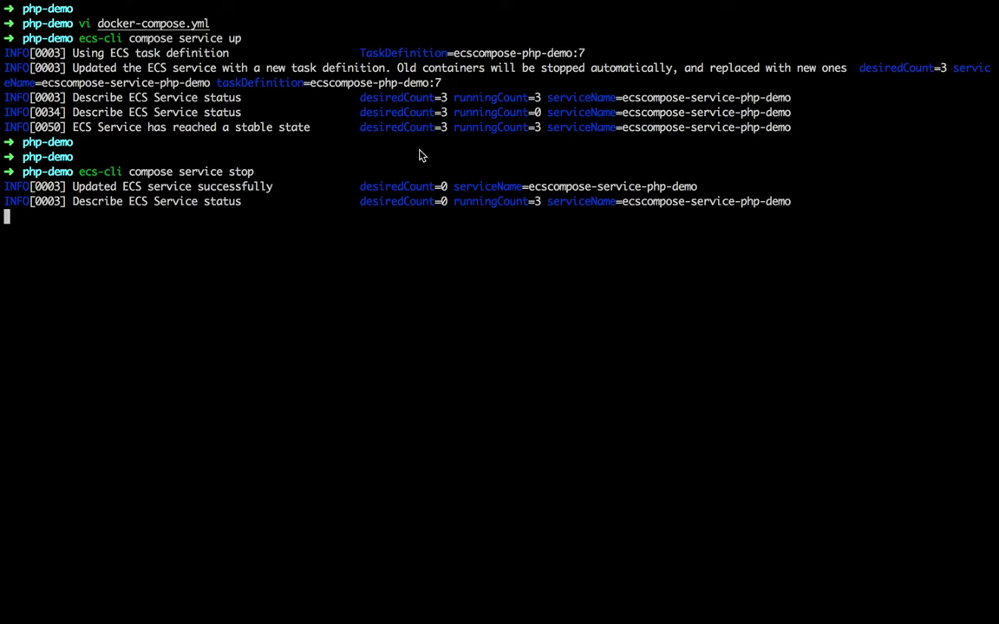
# Step: Check the desired count in the stop output and refresh the service's task list in the Firefox ECS console
pyautogui.moveTo(360, 205); pyautogui.dragTo(448, 216)
pyautogui.moveTo(639, 607)
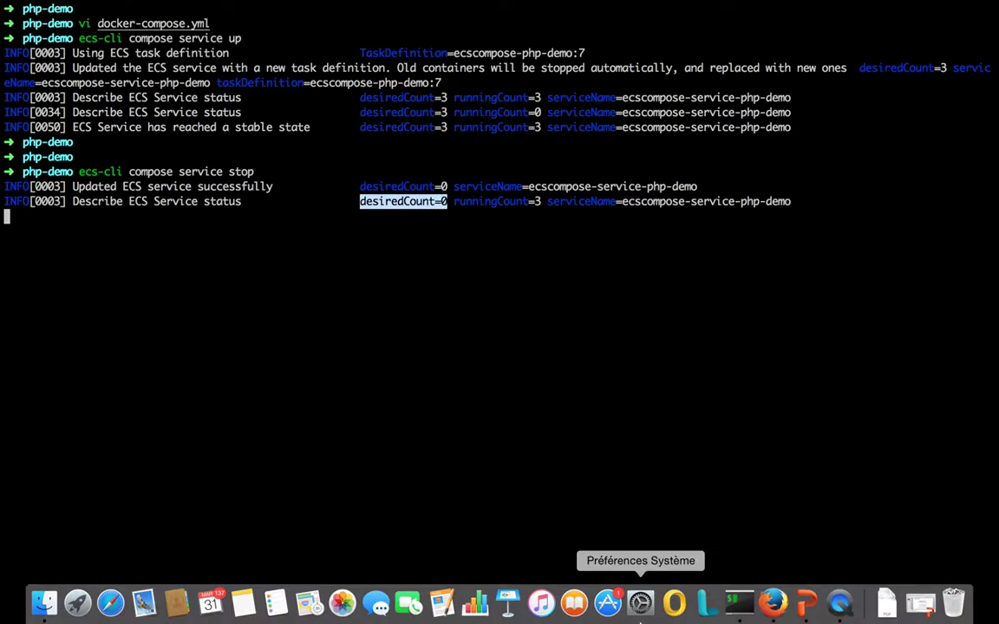
pyautogui.click(776, 606)
pyautogui.click(147, 37)
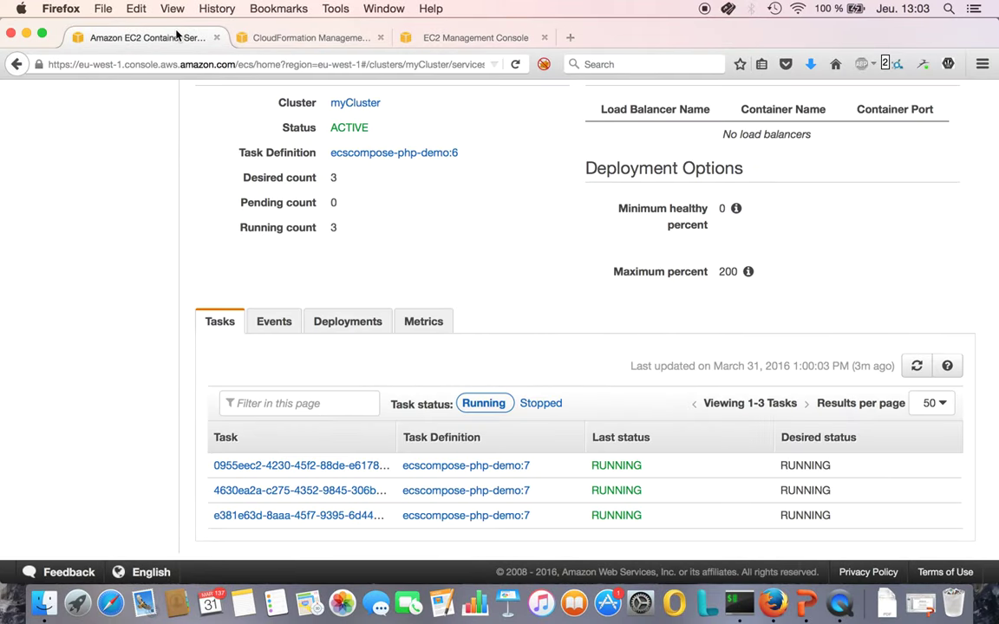
pyautogui.click(920, 369)
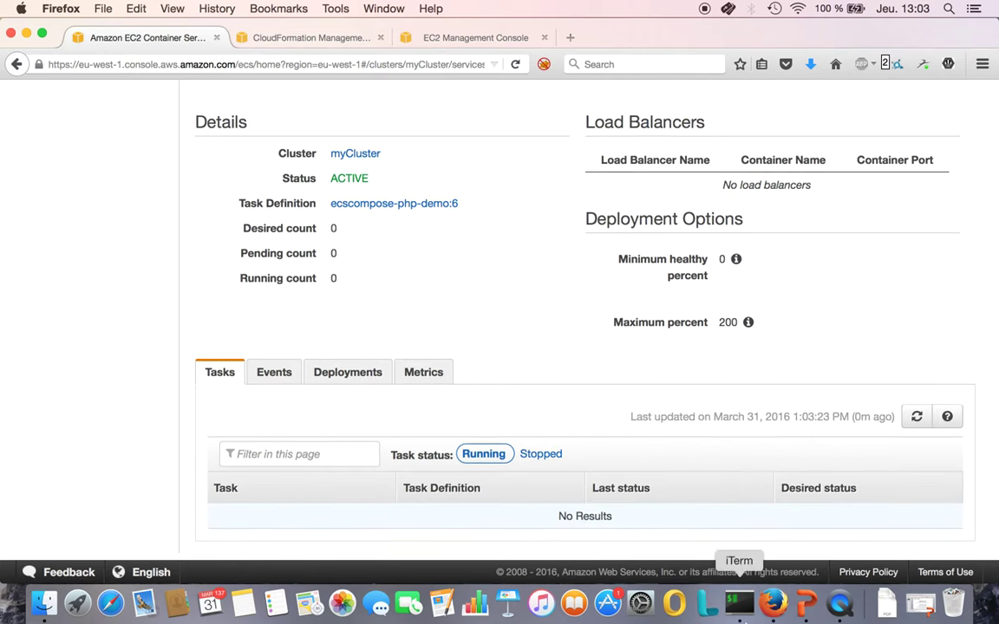
# Step: Return to iTerm and delete the ECS service with "ecs-cli compose service delete"
pyautogui.click(739, 600)
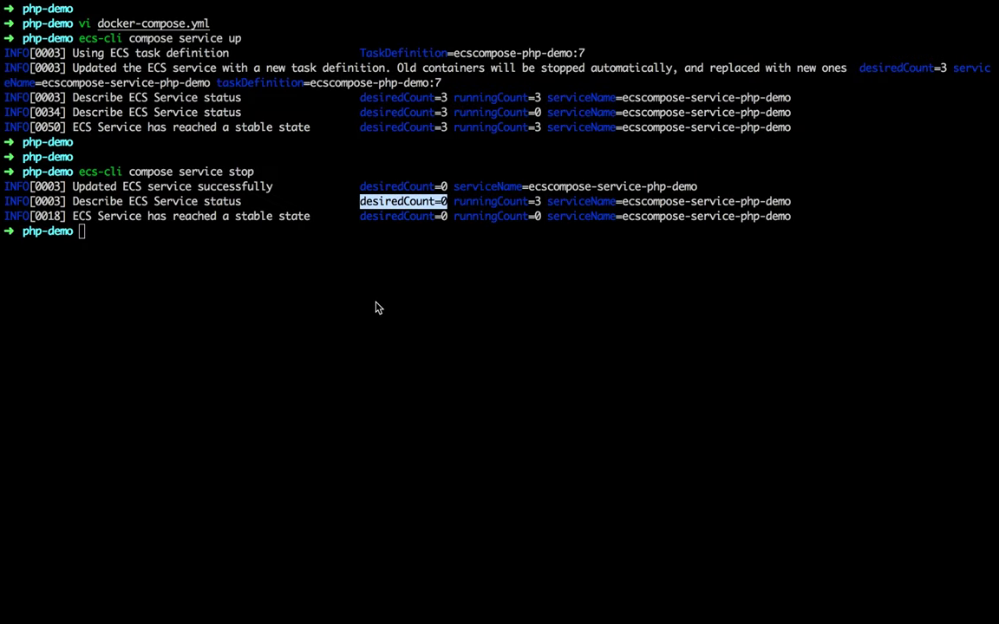
pyautogui.press('Return')
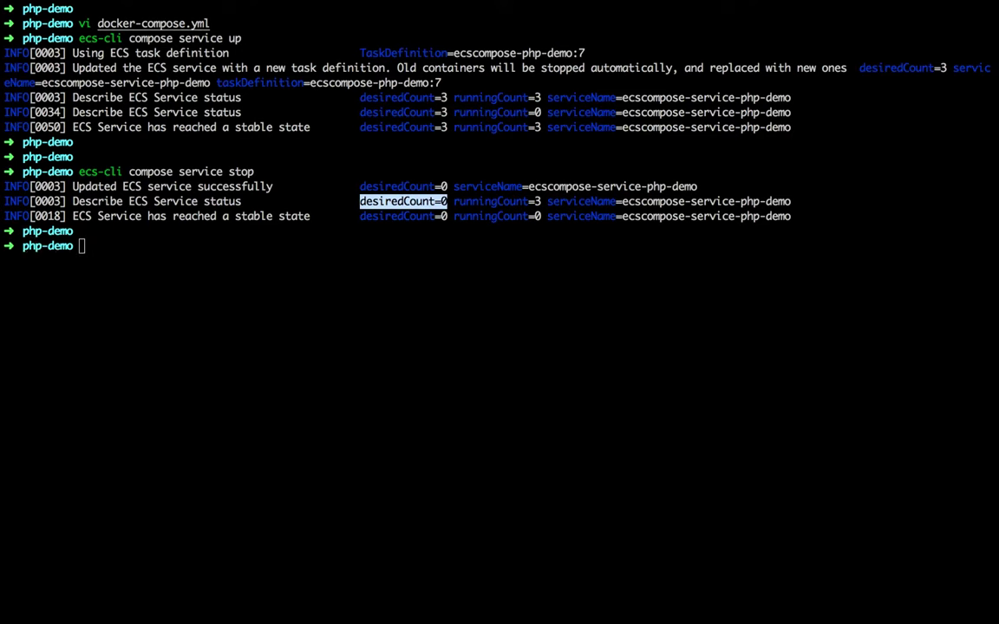
pyautogui.press('Up')
pyautogui.press('BackSpace')
pyautogui.press('BackSpace')
pyautogui.press('BackSpace')
pyautogui.press('BackSpace')
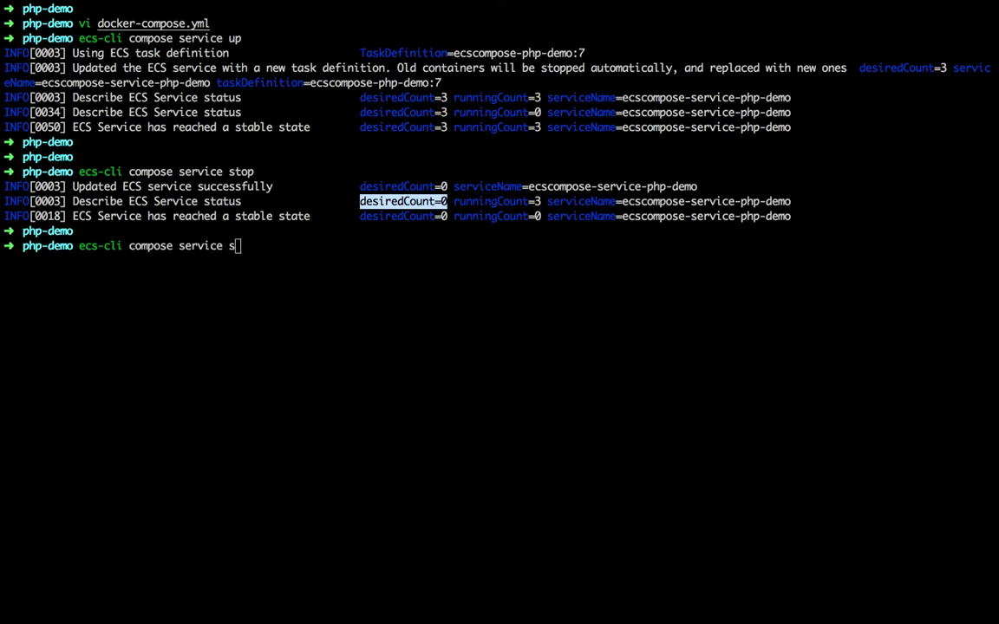
pyautogui.write('del')
pyautogui.write('et')
pyautogui.press('BackSpace')
pyautogui.write('te')
pyautogui.press('Return')
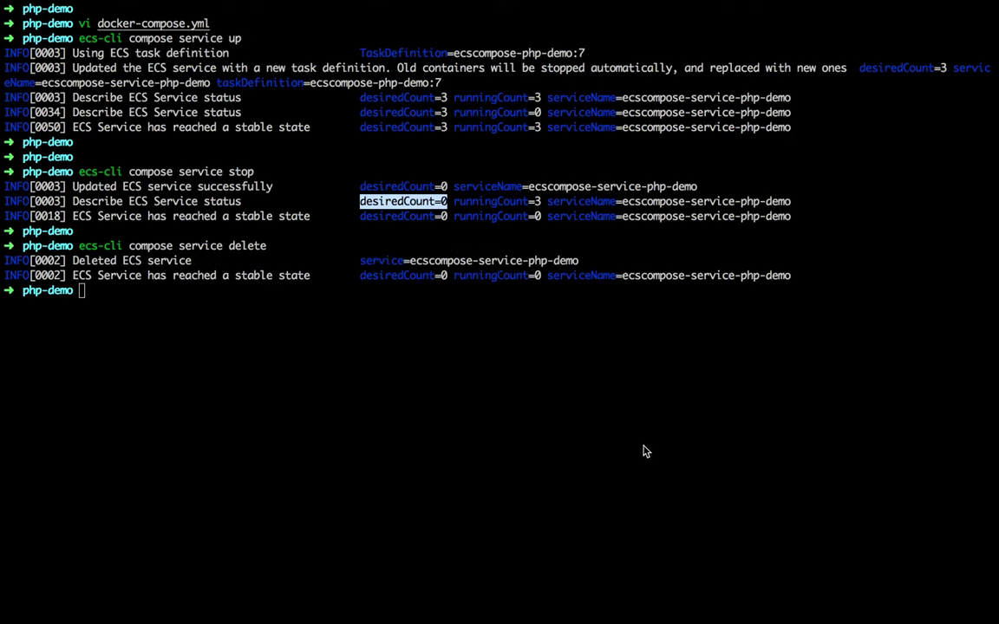
# Step: Switch to Firefox and open the myCluster page to check its list of services
pyautogui.click(774, 603)
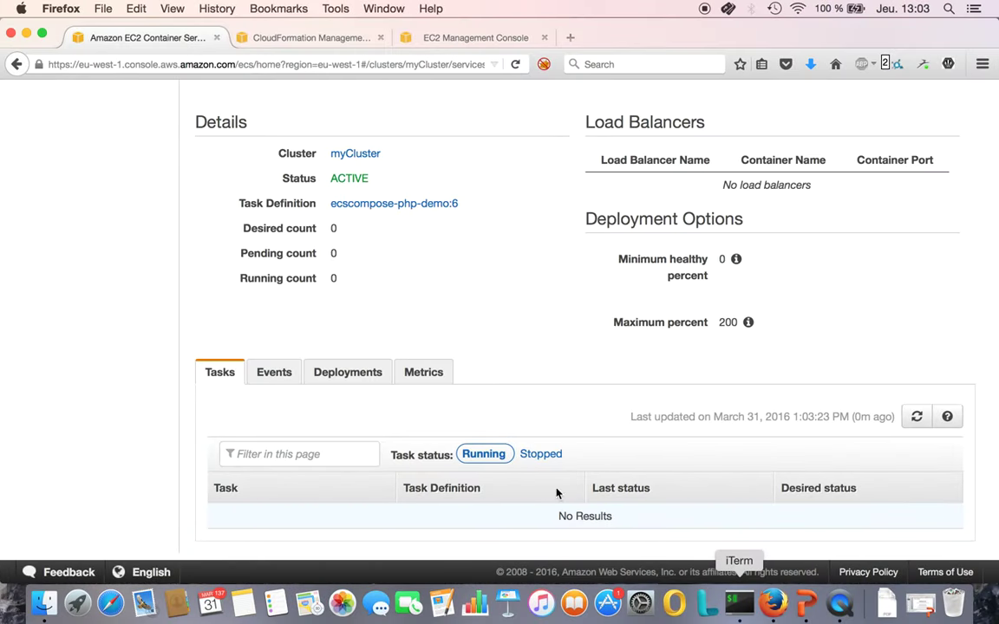
pyautogui.scroll(3, 464, 304)
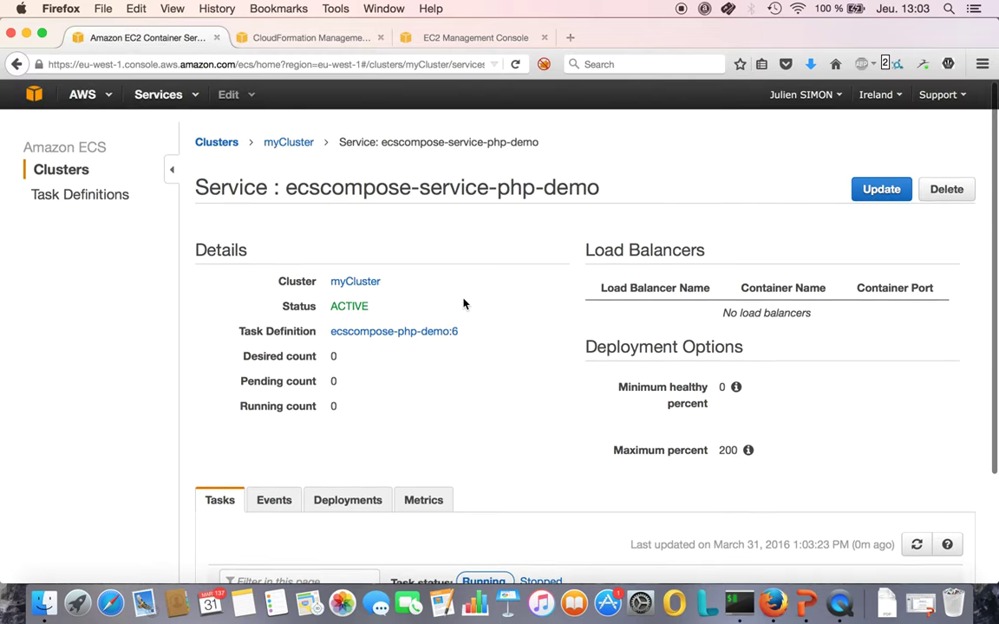
pyautogui.click(291, 145)
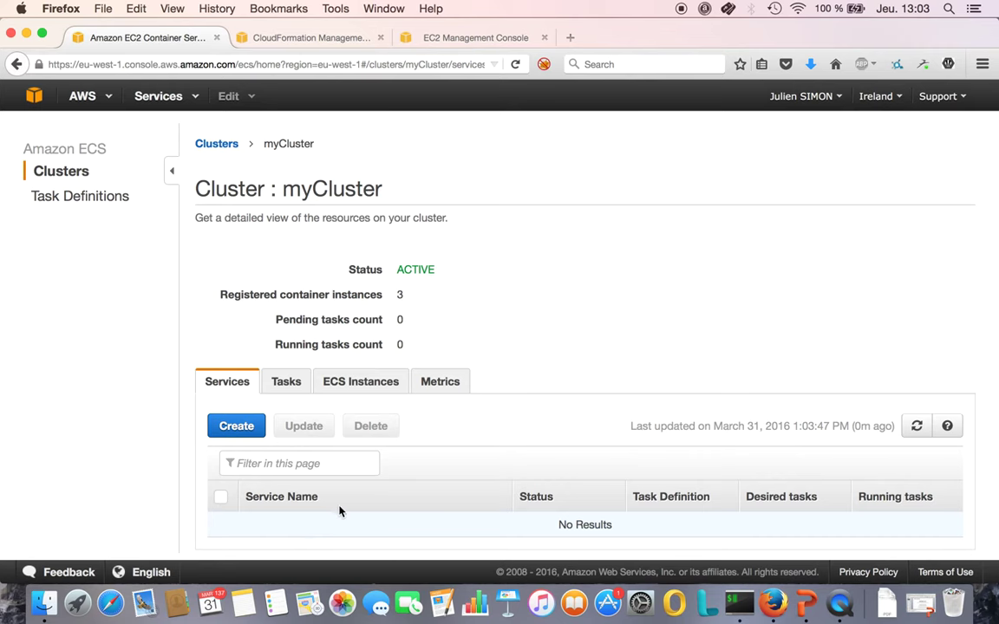
# Step: Switch back to iTerm and begin an "ecs-cli" command on a fresh prompt
pyautogui.click(739, 607)
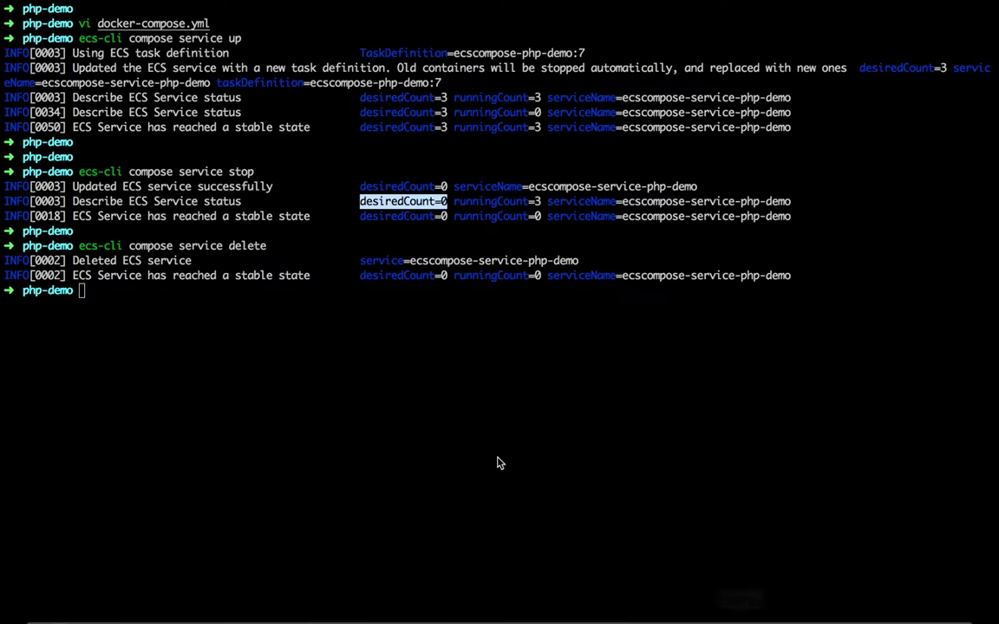
pyautogui.click(346, 341)
pyautogui.press('Return')
pyautogui.press('Return')
pyautogui.write('ecs-cli')
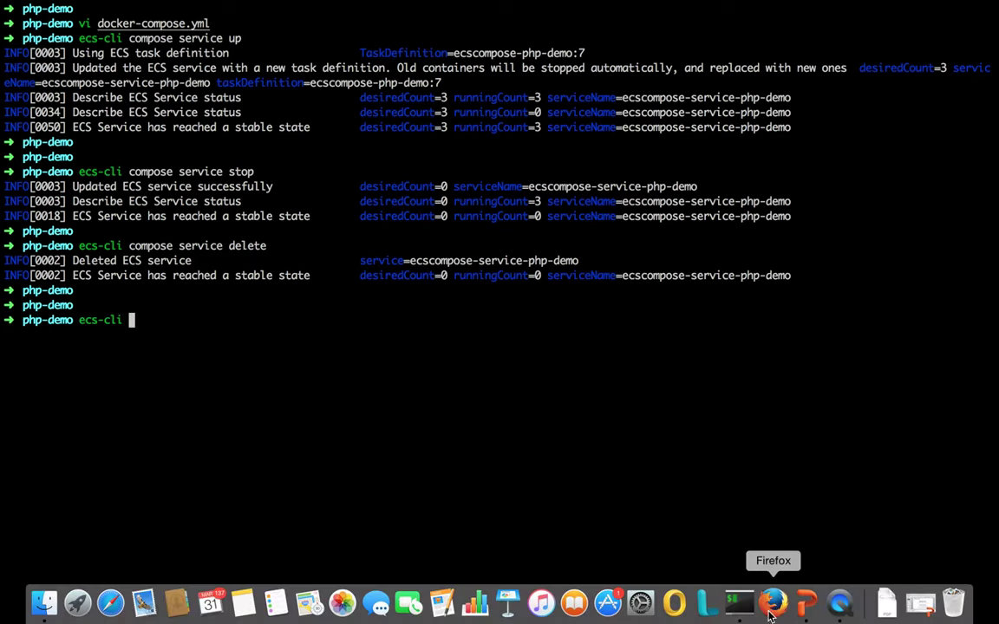
# Step: Delete the phplb load balancer in the EC2 console in Firefox and confirm the deletion
pyautogui.click(773, 604)
pyautogui.click(404, 38)
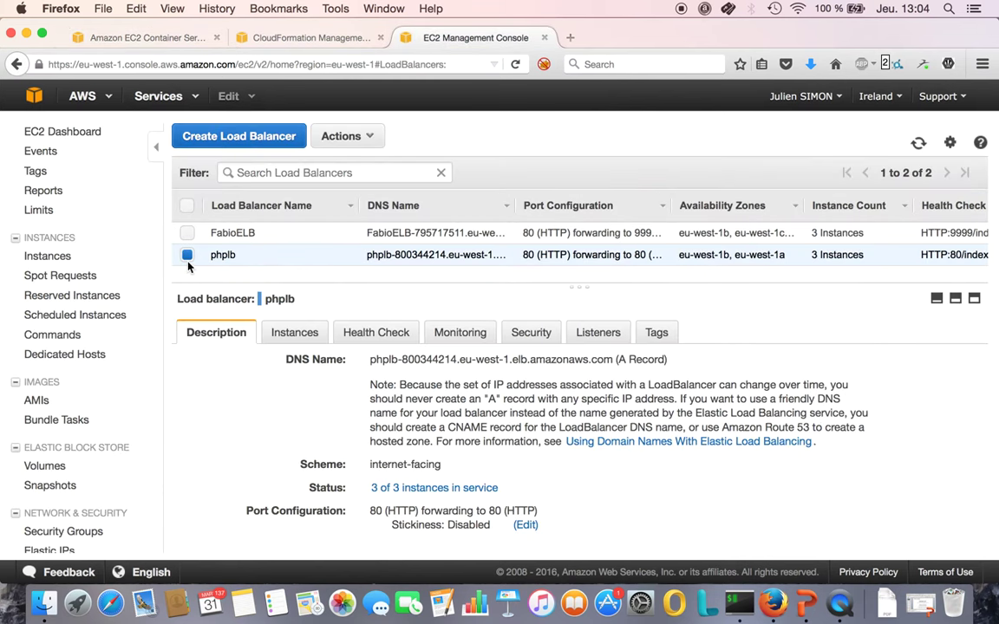
pyautogui.click(347, 137)
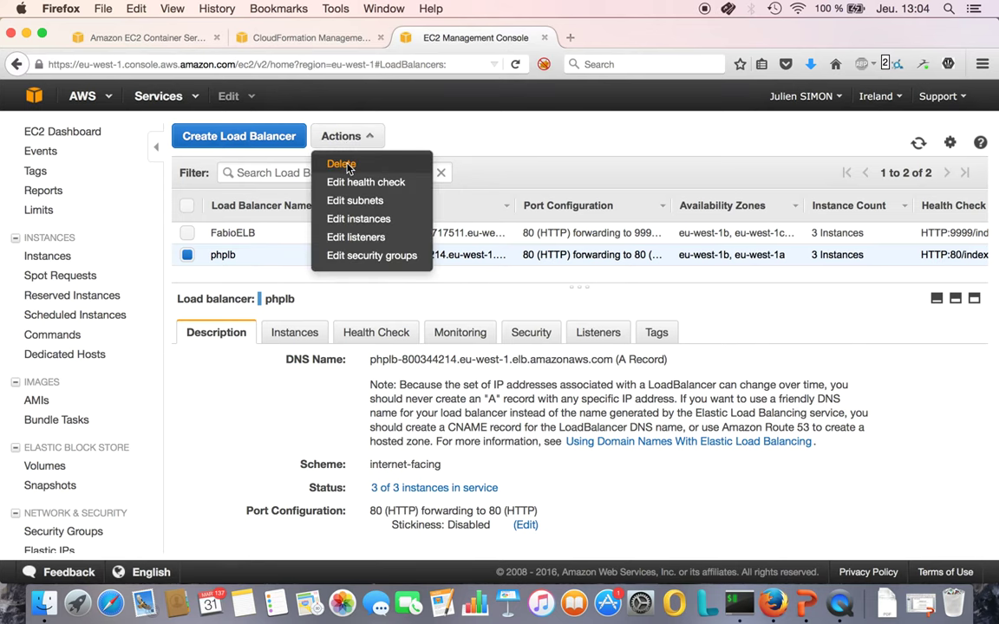
pyautogui.click(342, 164)
pyautogui.click(589, 391)
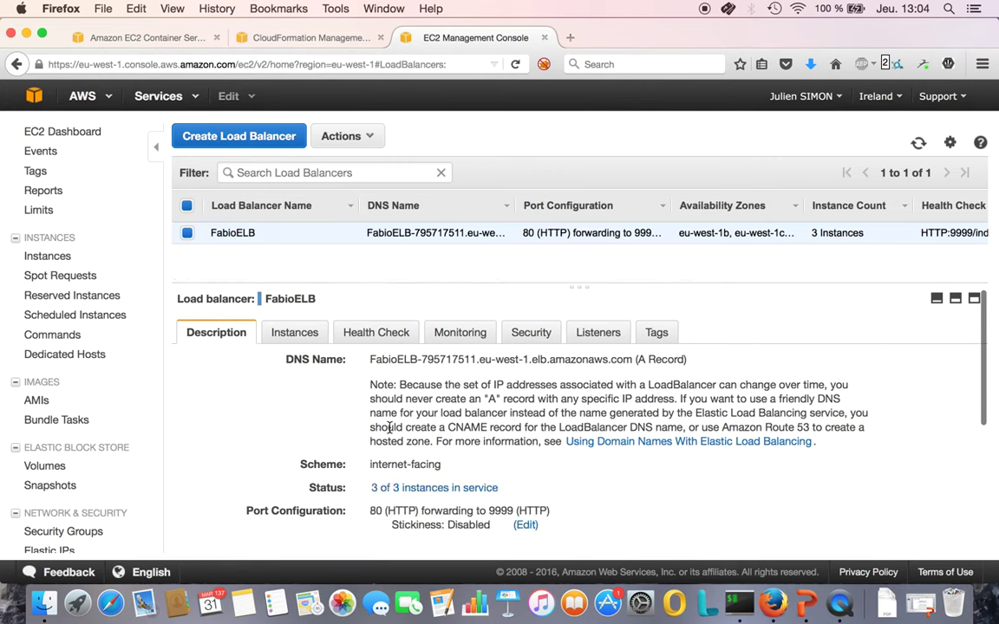
# Step: Remove the phplb load balancer from the amazon-ecs-cli-setup-myCluster Auto Scaling group and save the group
pyautogui.scroll(-5, 78, 518)
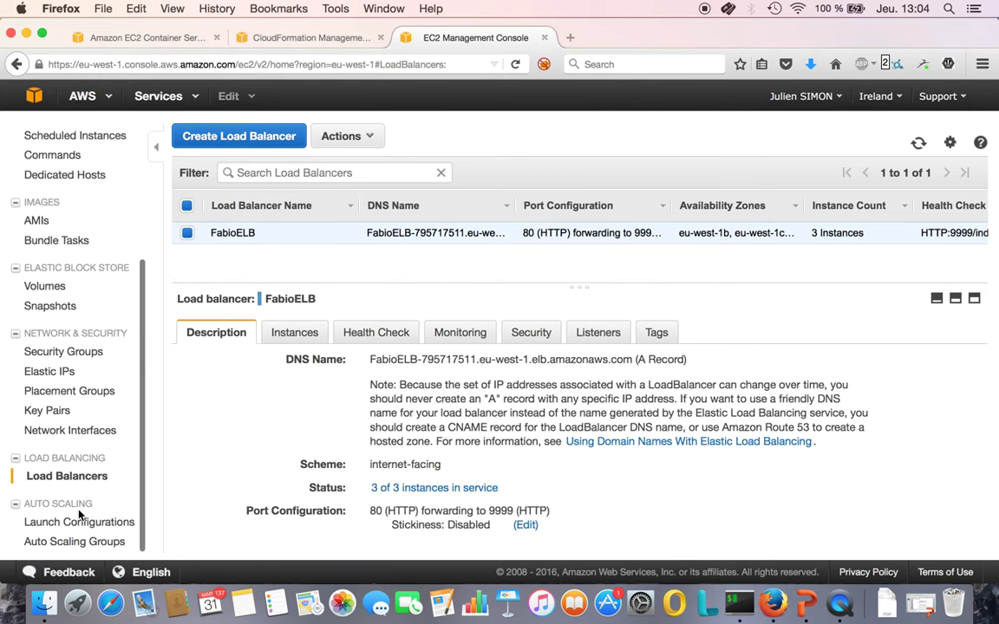
pyautogui.click(83, 546)
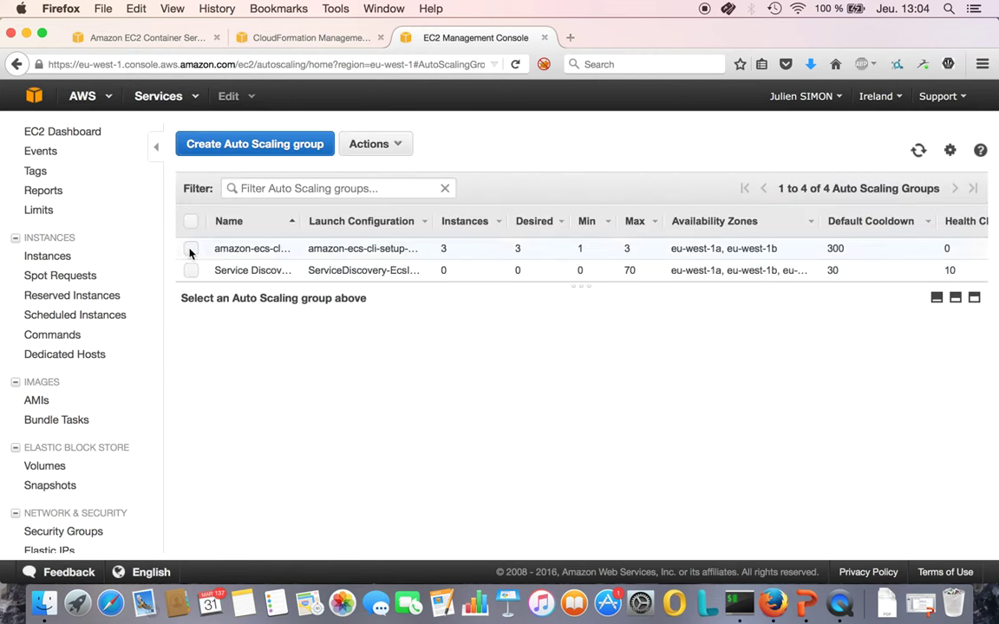
pyautogui.click(190, 249)
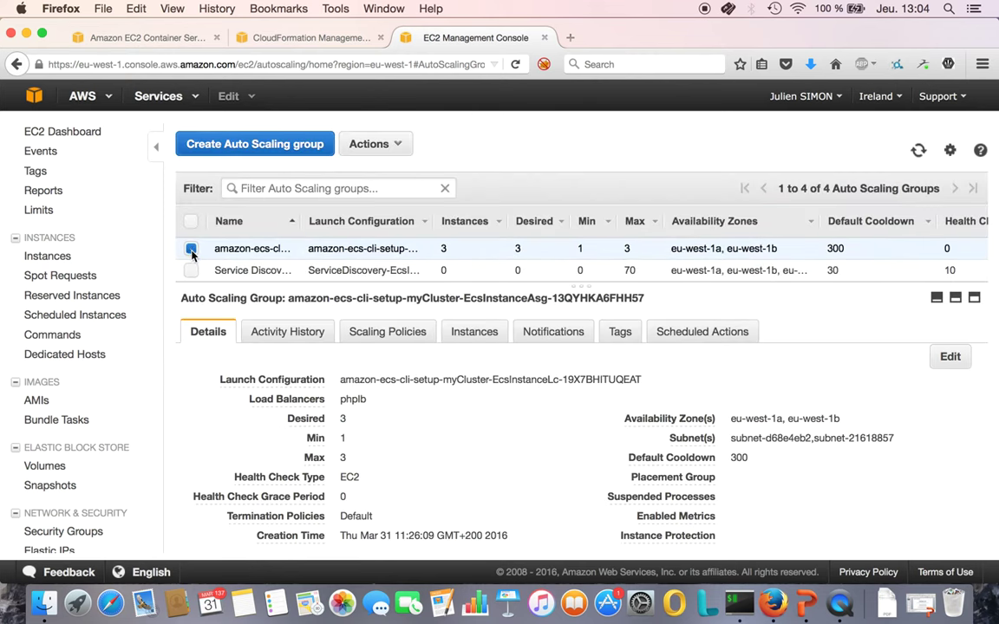
pyautogui.click(951, 356)
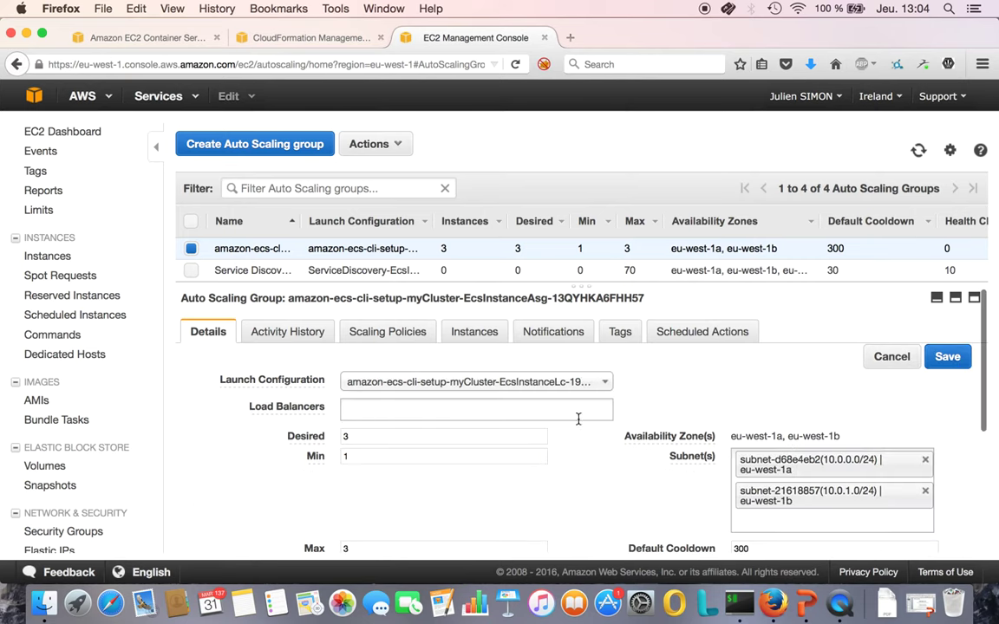
pyautogui.click(464, 408)
pyautogui.click(892, 357)
pyautogui.click(950, 356)
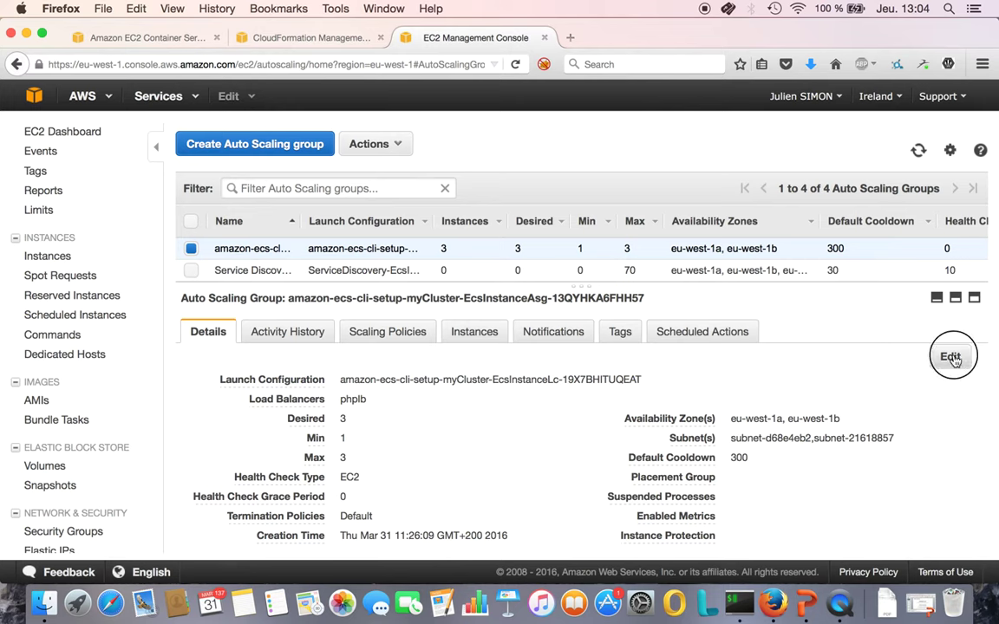
pyautogui.click(946, 363)
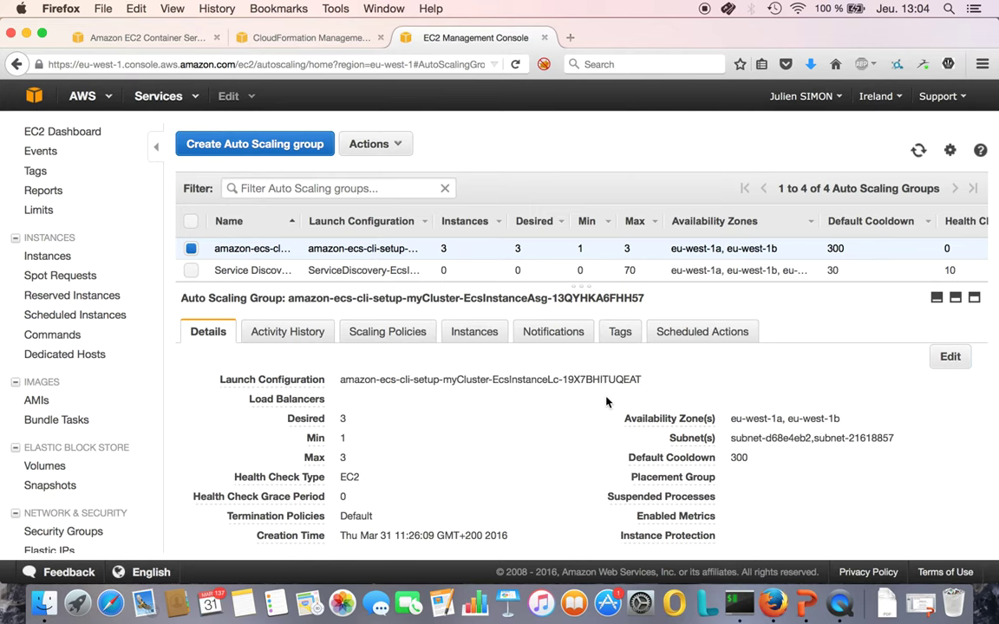
# Step: Switch to iTerm and complete the pending ecs-cli command with the "down" subcommand
pyautogui.click(741, 605)
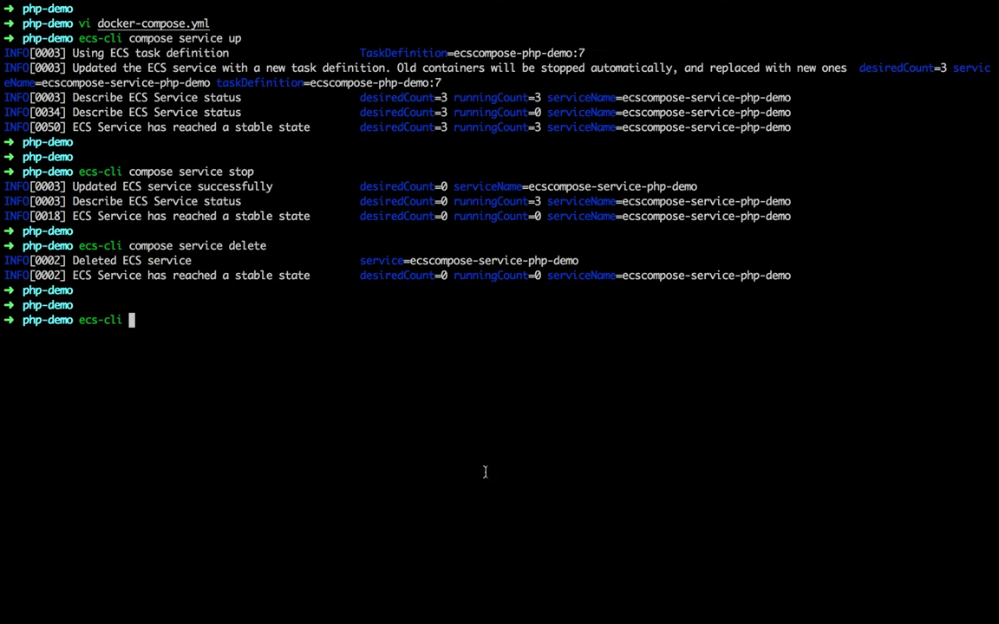
pyautogui.write('down')
pyautogui.press('BackSpace')
pyautogui.press('BackSpace')
pyautogui.press('BackSpace')
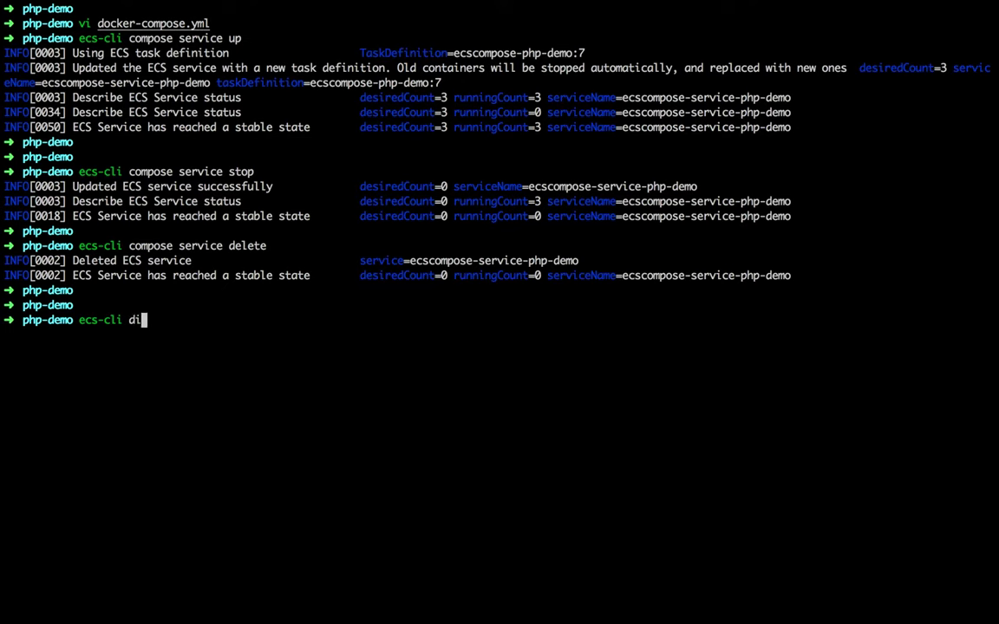